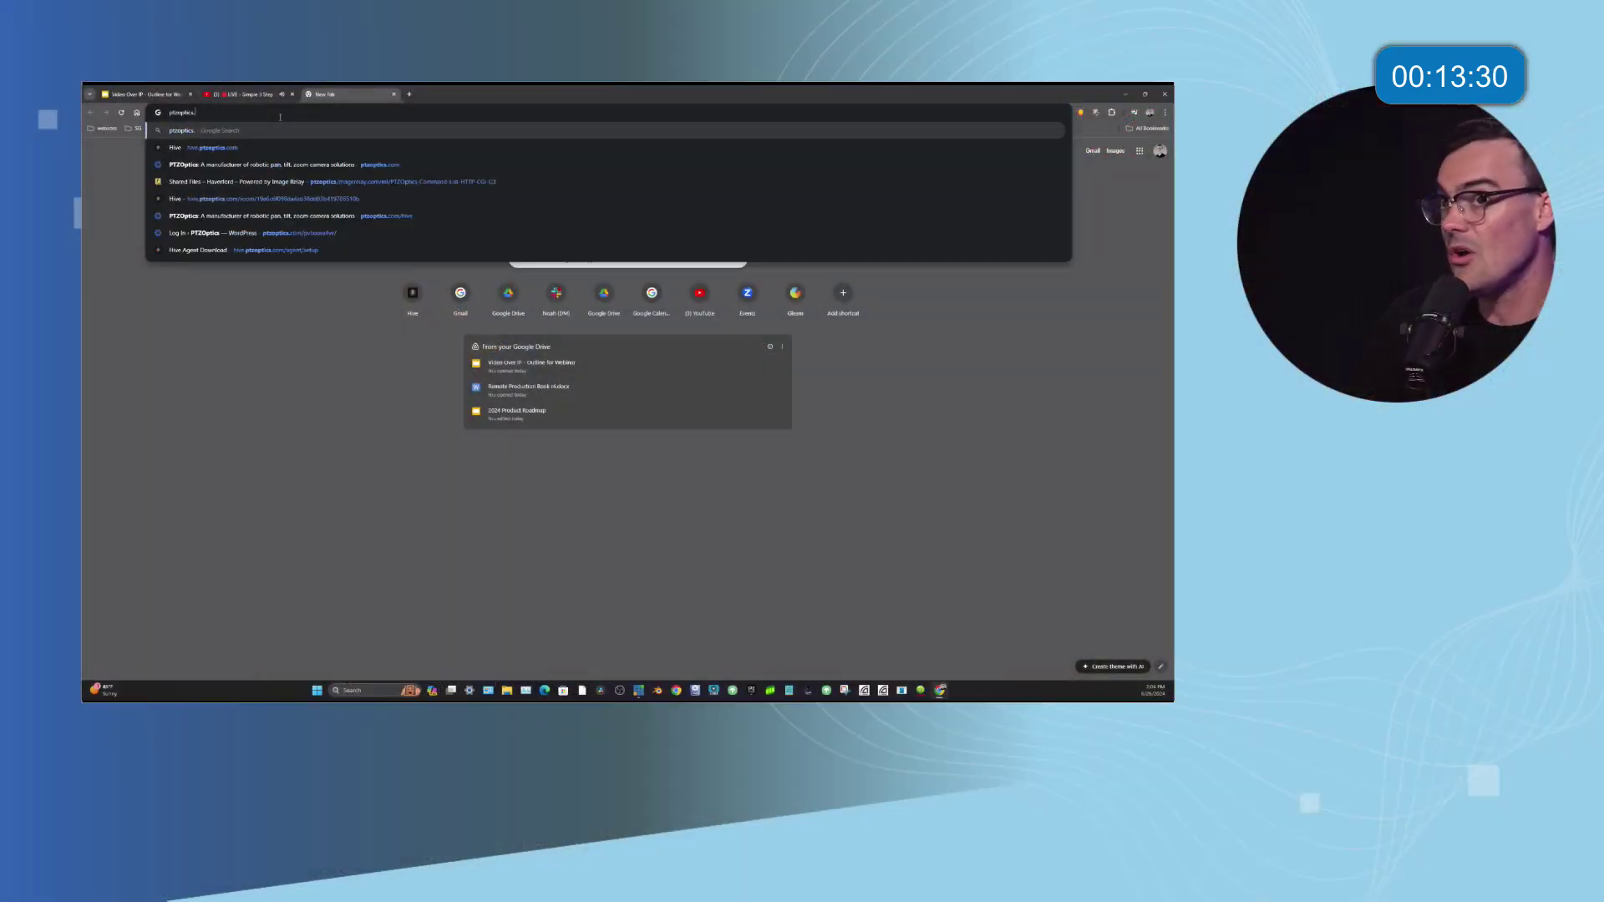
Load ptzoptics.local in Chrome and log in to the camera's web interface
type("l")
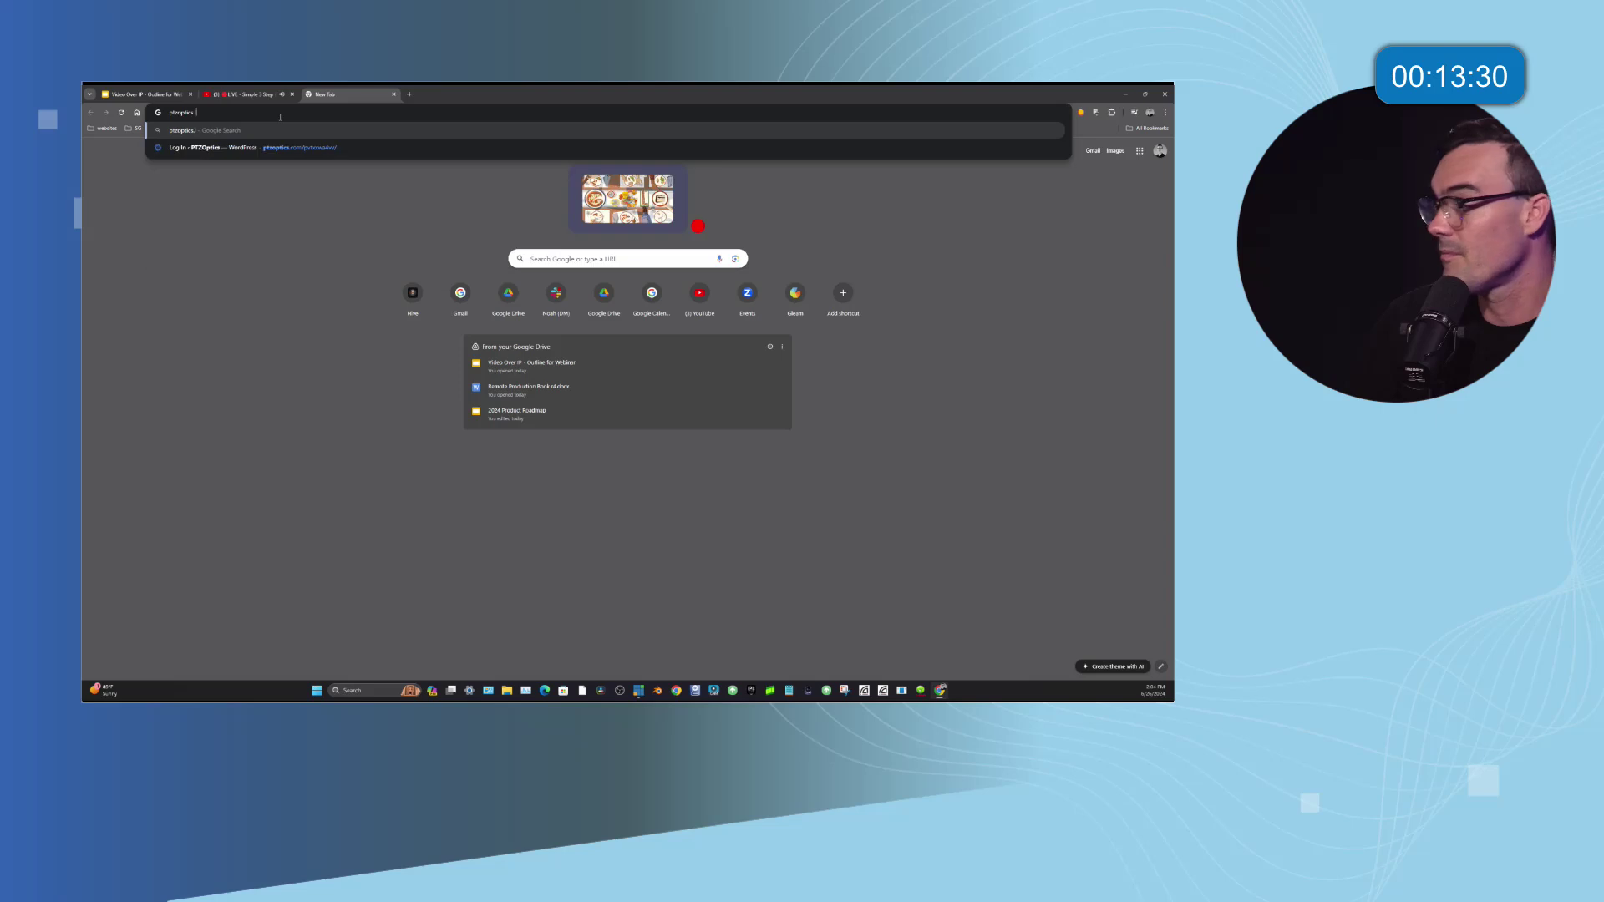
type("ocal")
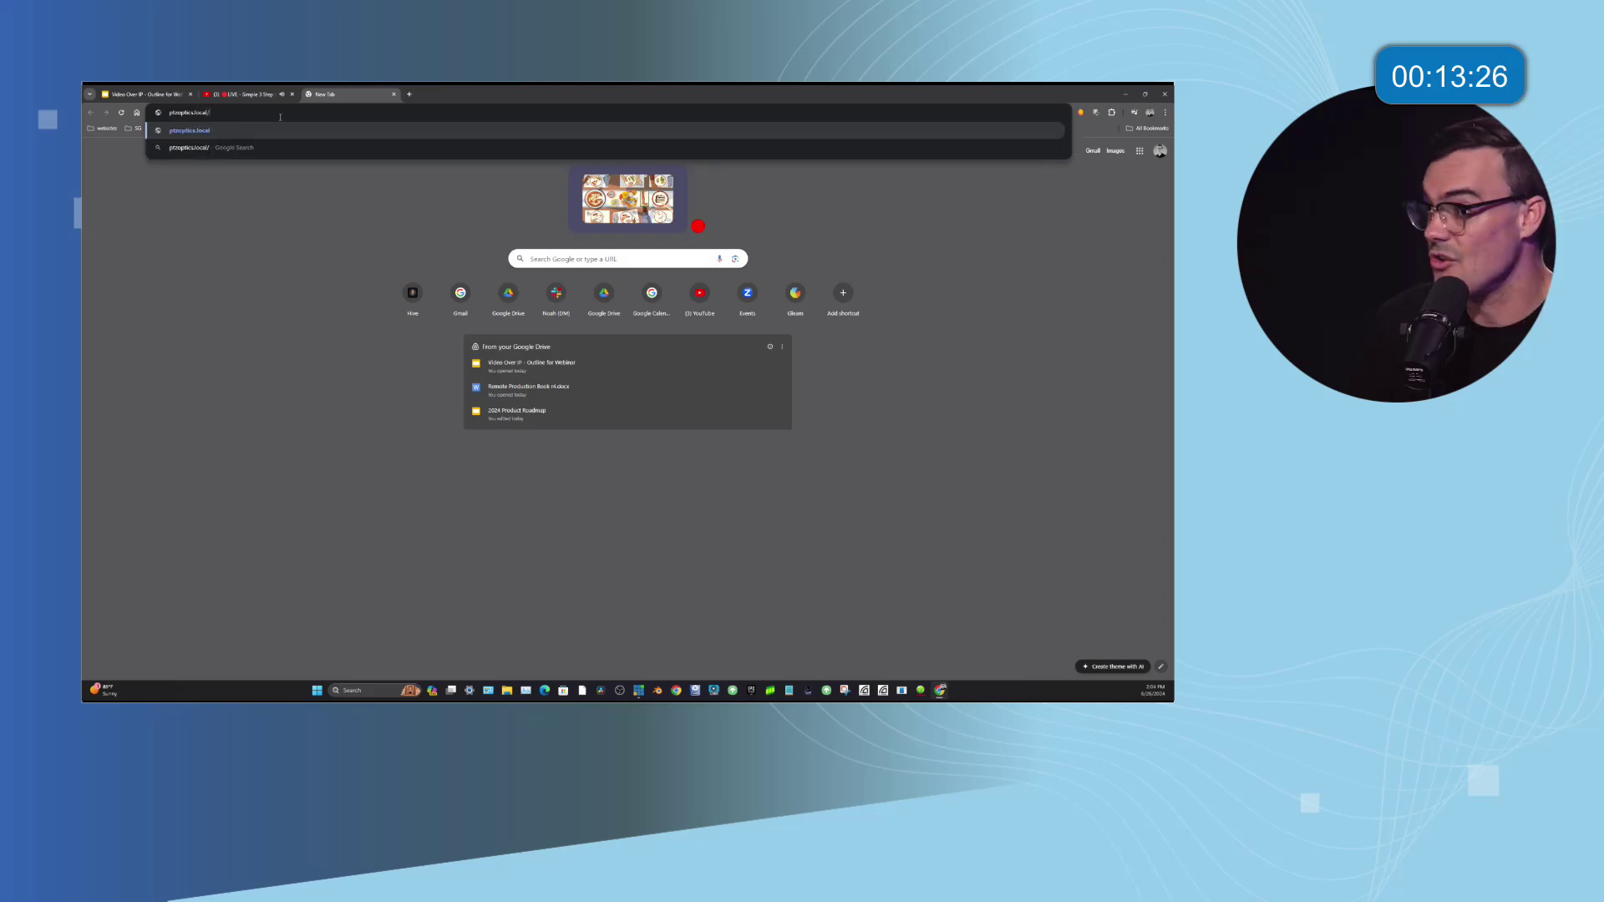
type("/")
key("Return")
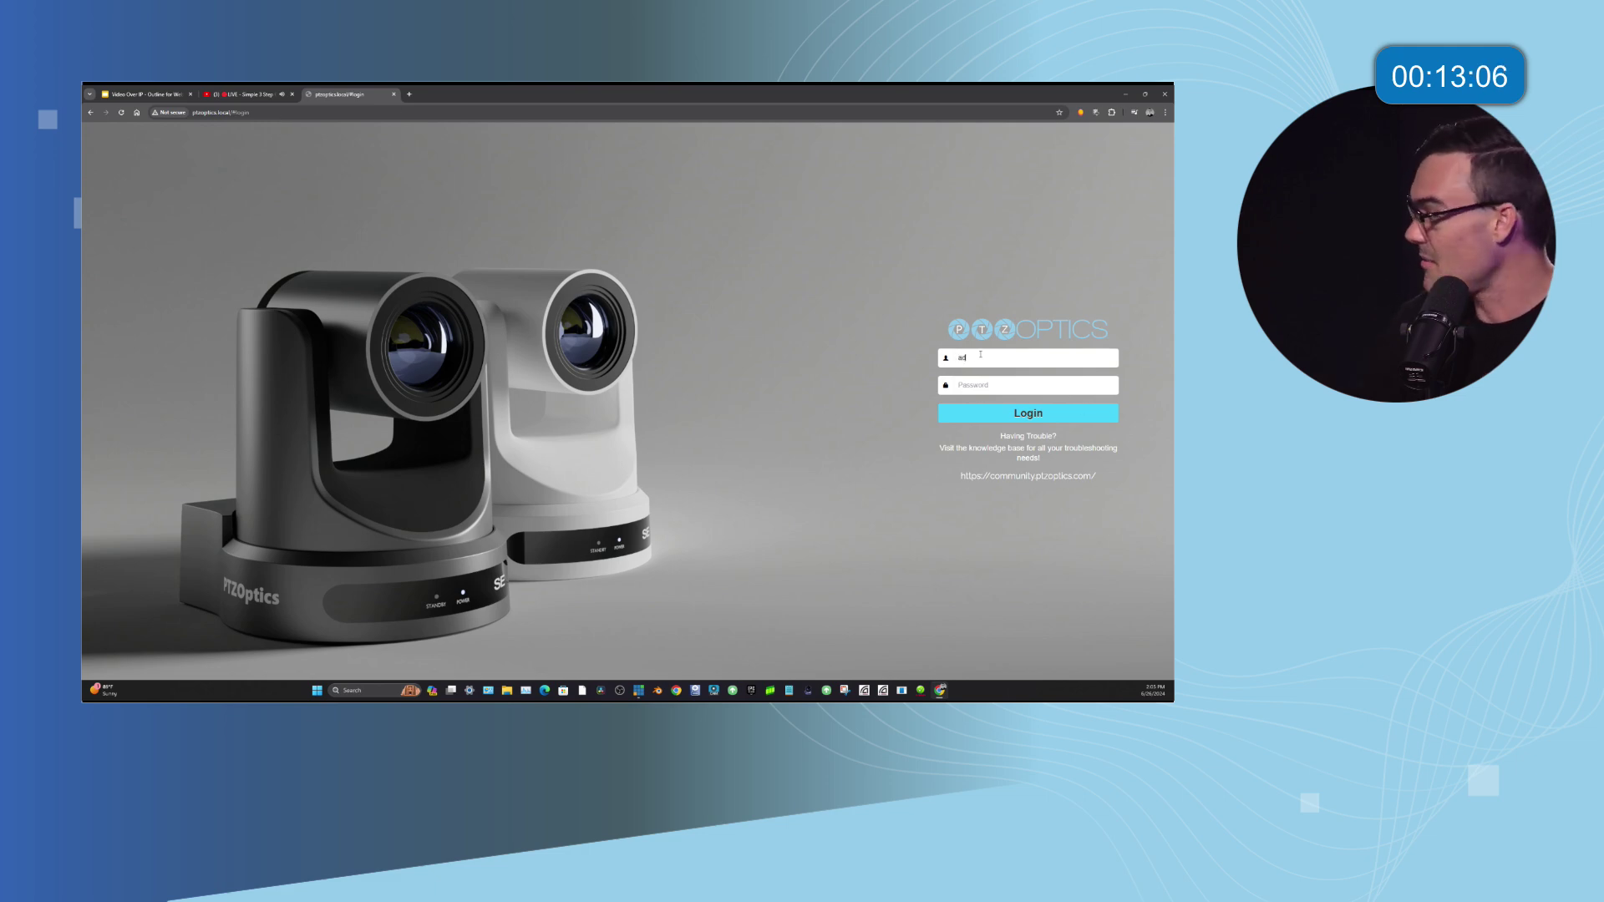
key("Return")
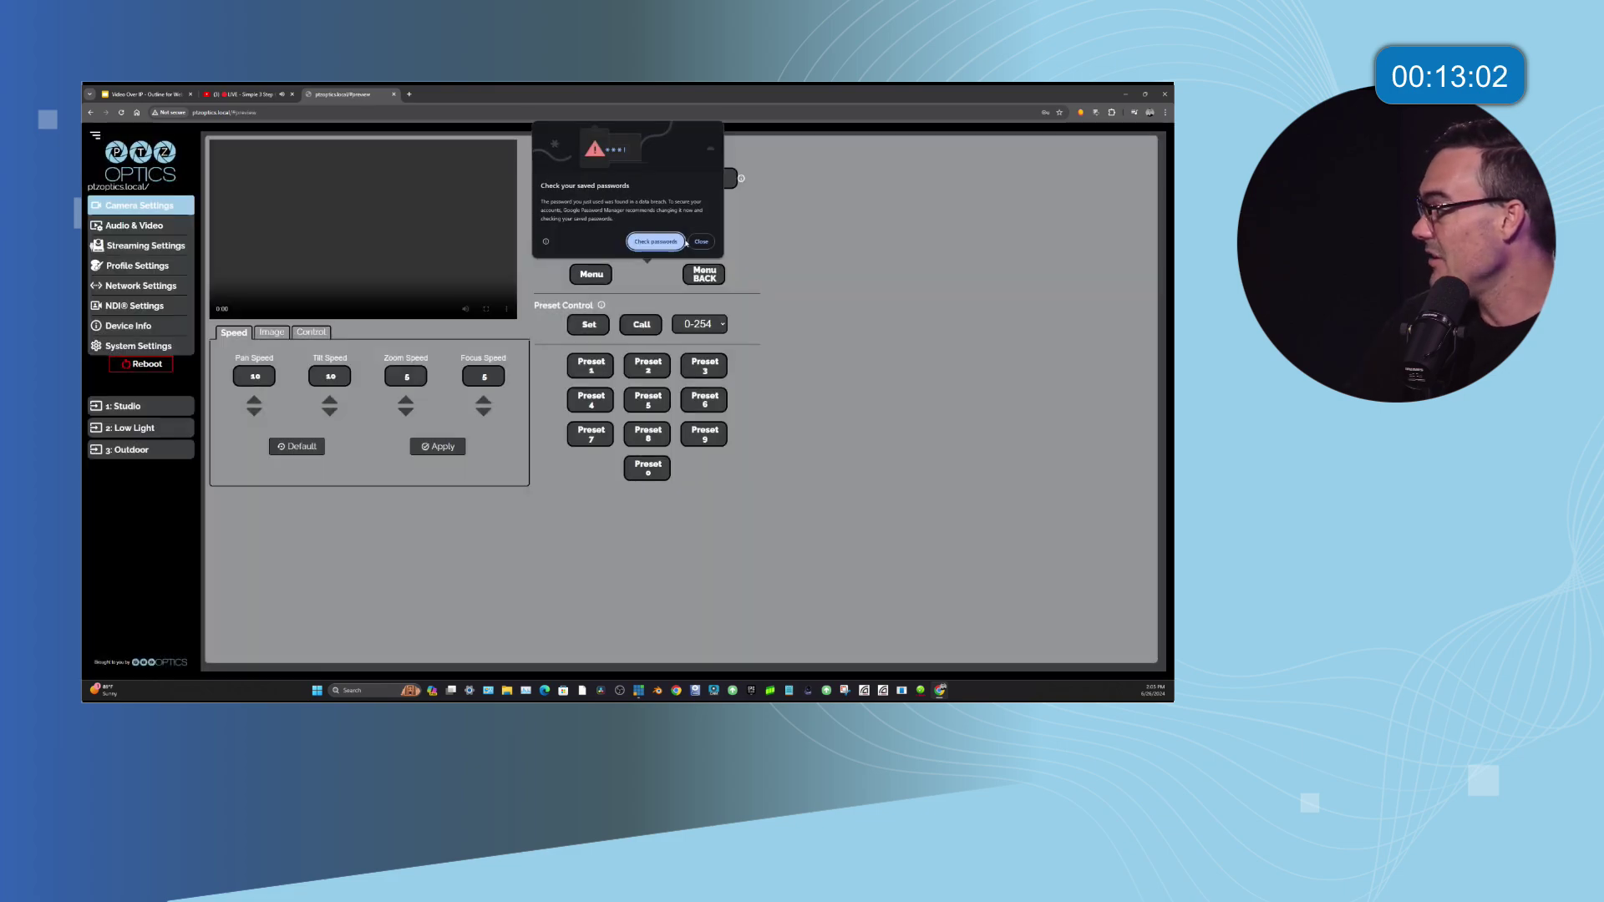
Dismiss the password warning and aim the camera at the green screen by panning right and tilting up
left_click(700, 242)
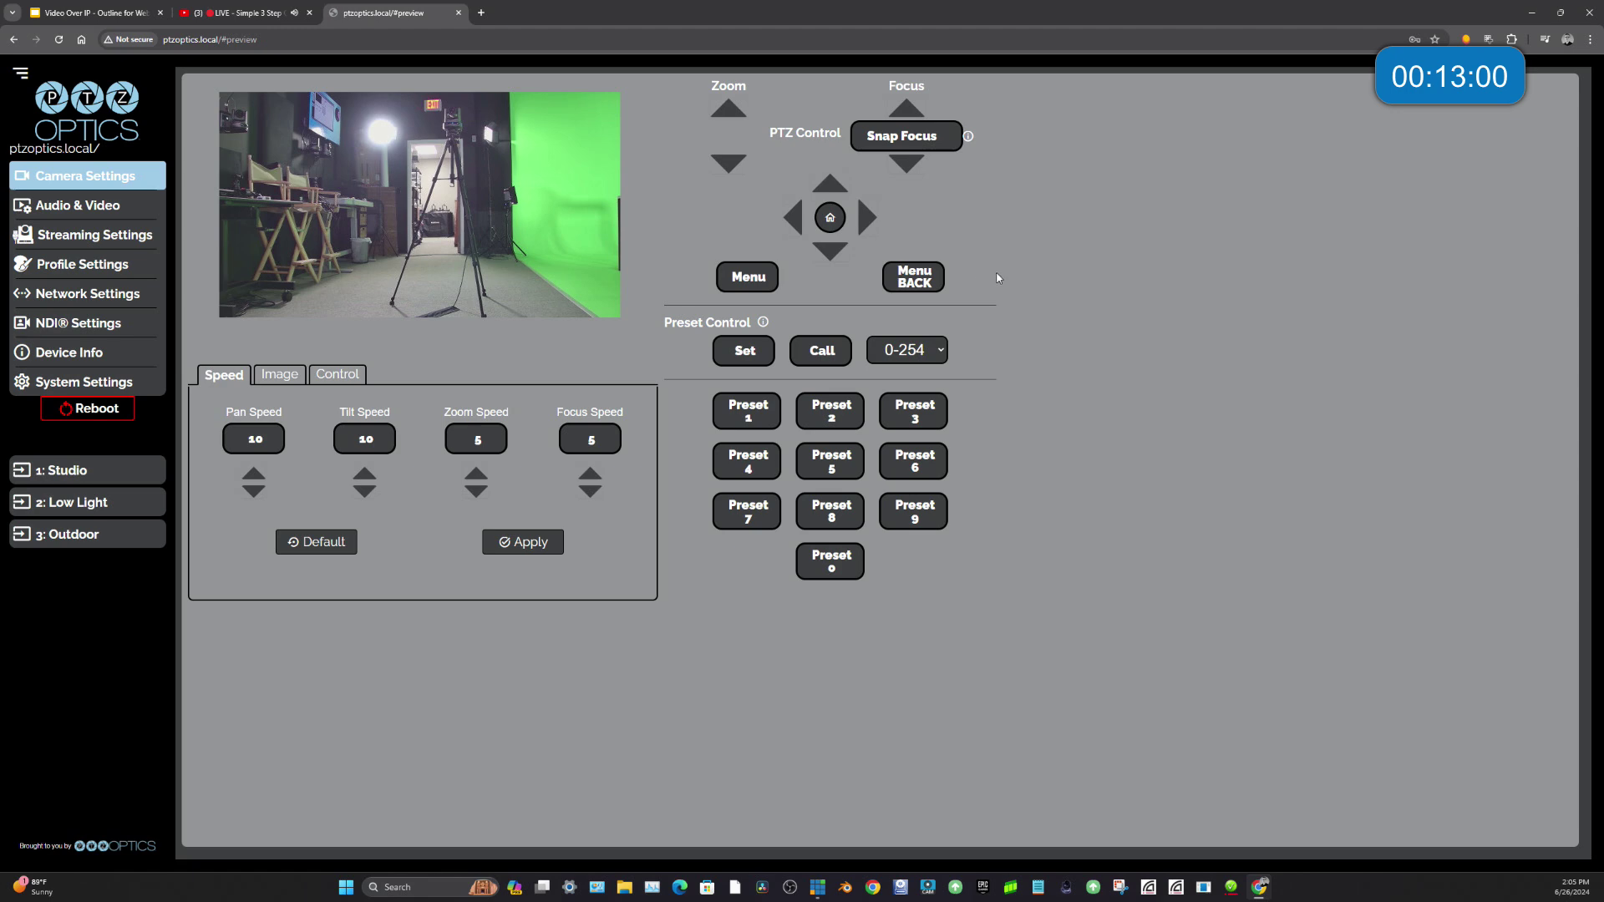
left_click(868, 217)
left_click(830, 189)
left_click(866, 219)
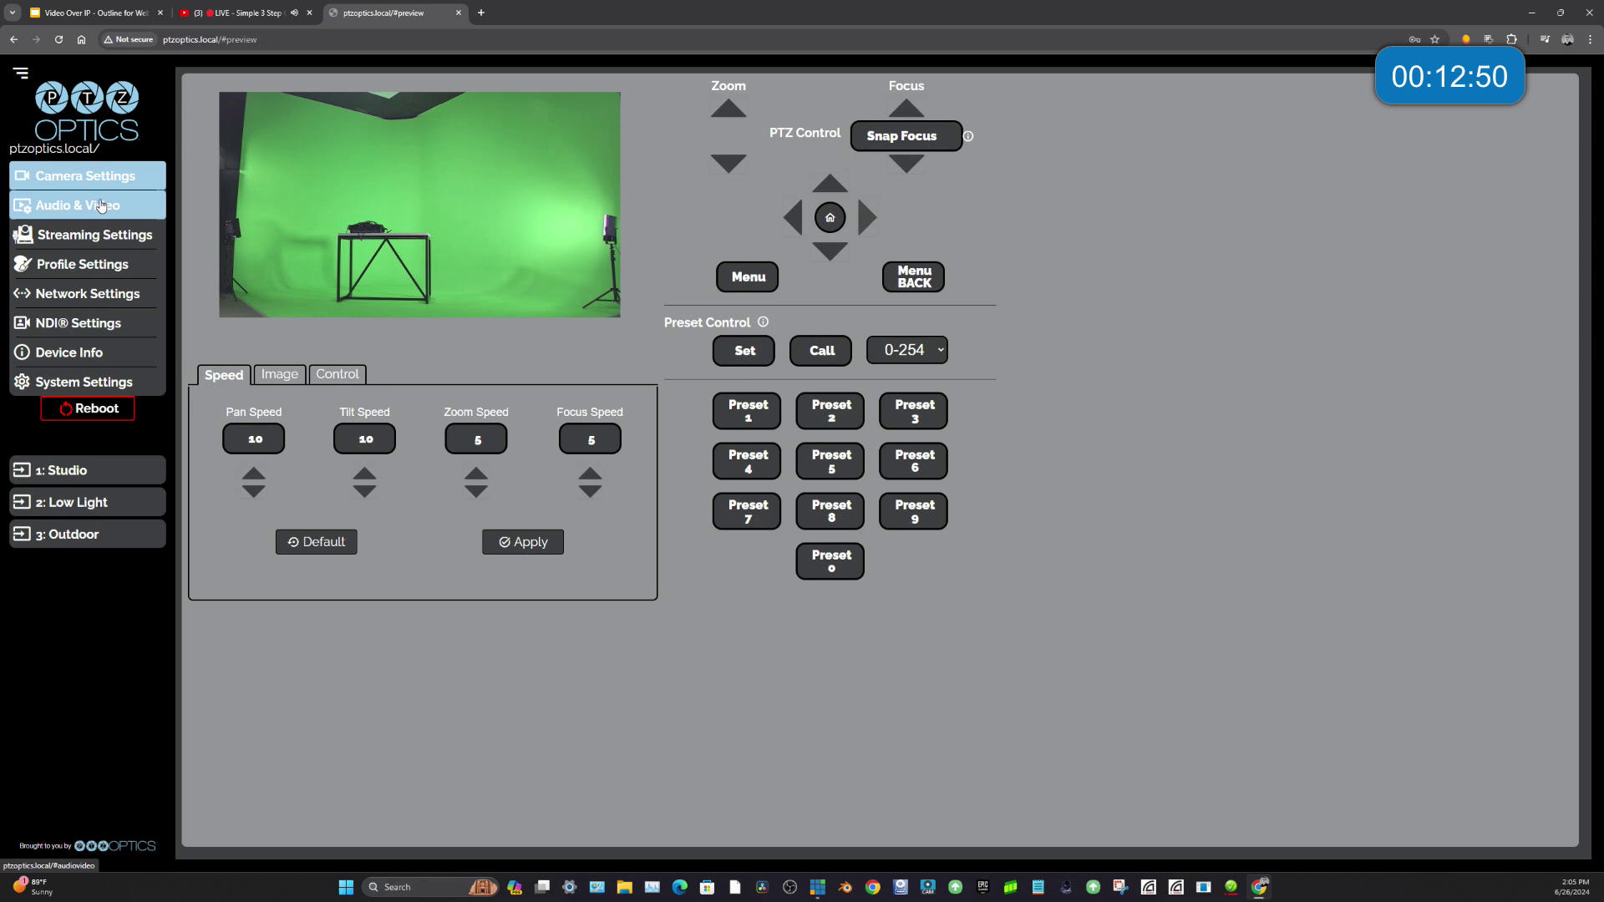
Leave Auto Tracking switched off under Control > Tracking
left_click(338, 374)
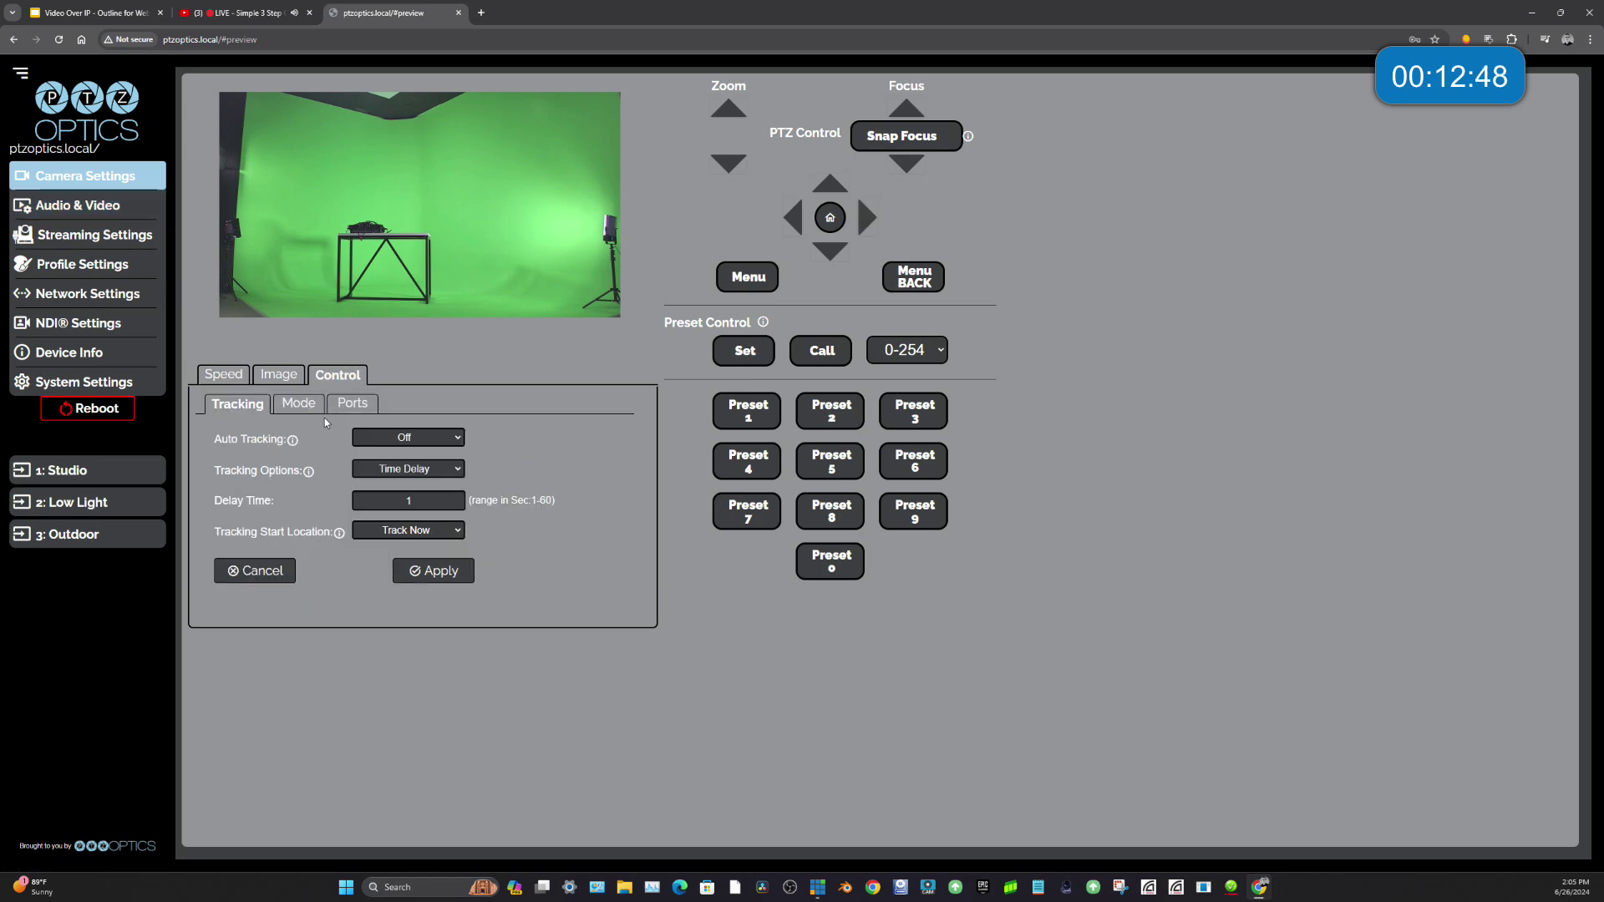
left_click(405, 438)
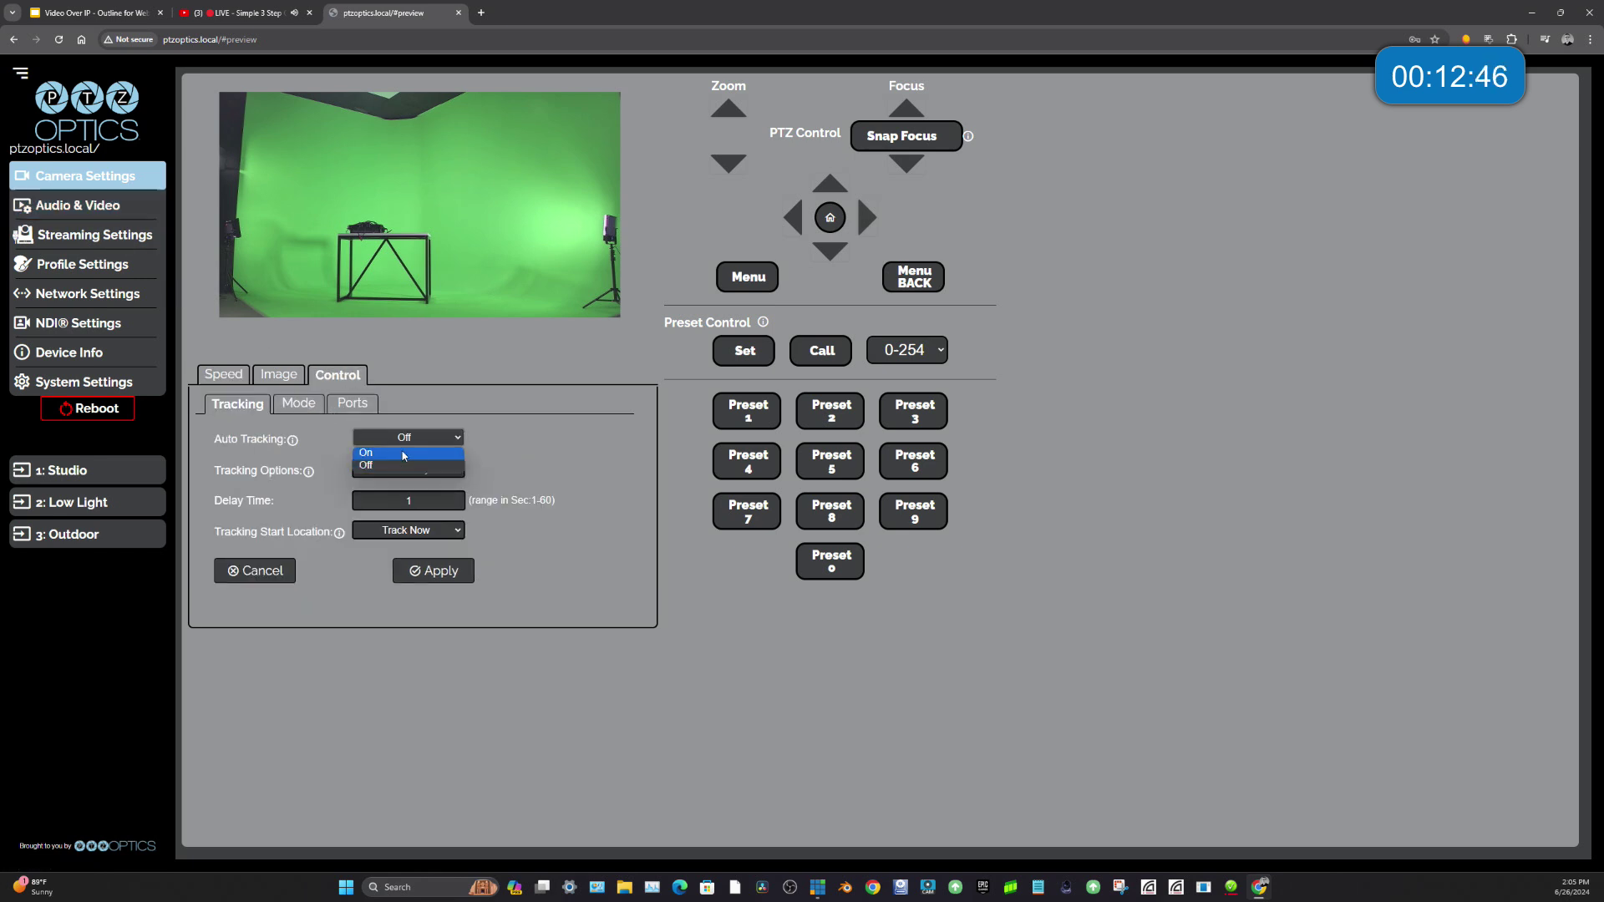
left_click(577, 374)
Review the stream 1 bitrate under Audio & Video, then go to the Network Settings IP configuration
left_click(78, 204)
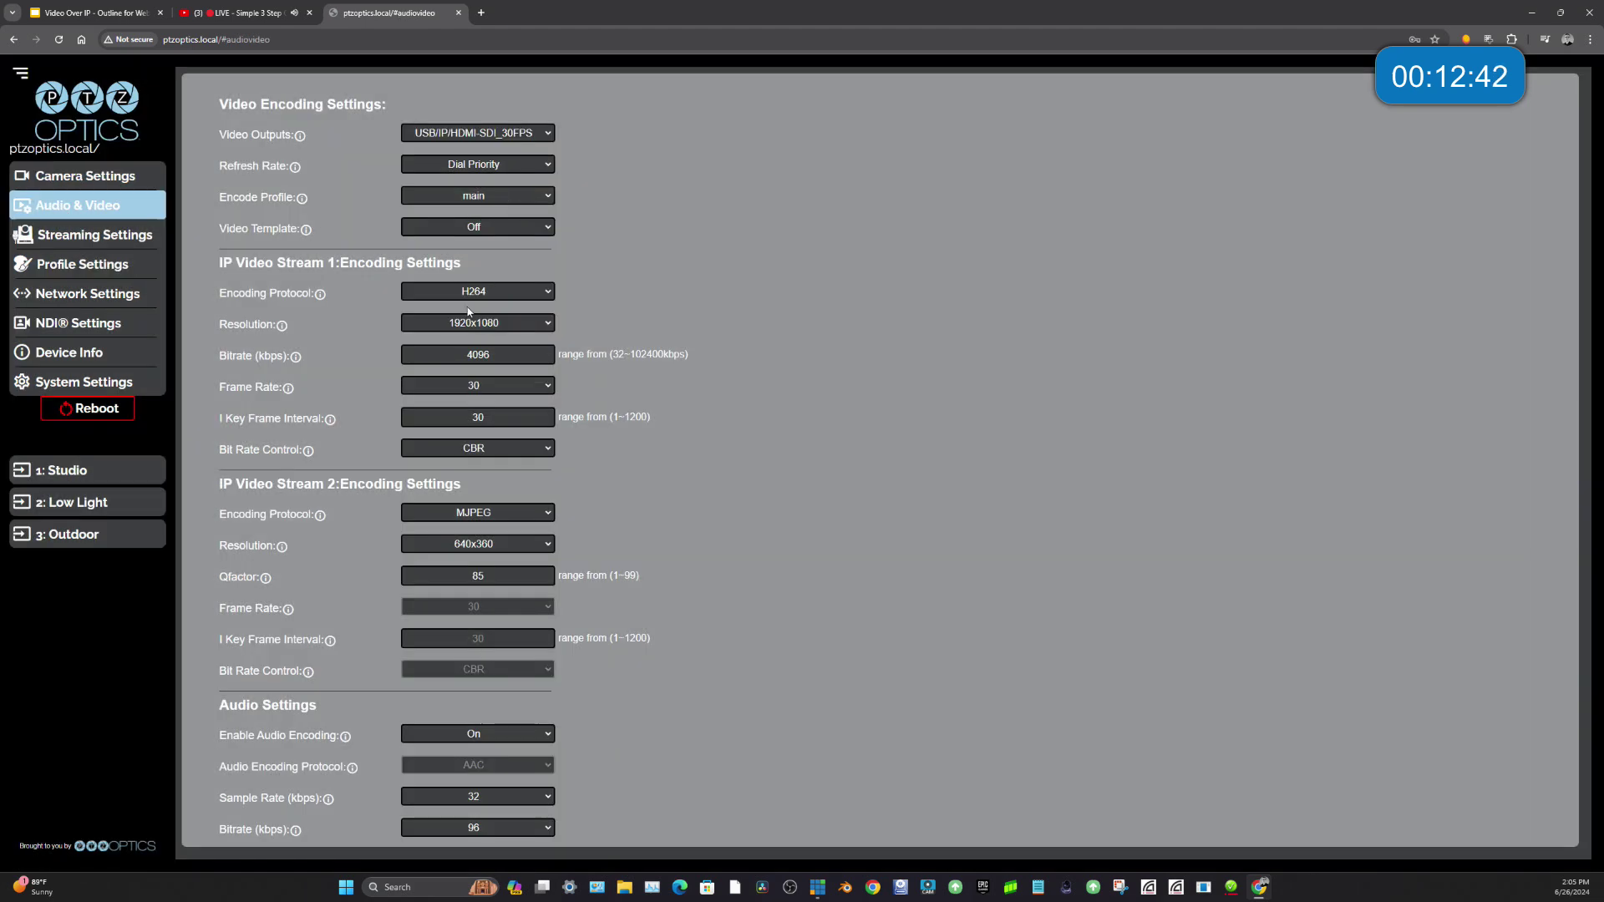
left_click_drag(429, 352, 473, 354)
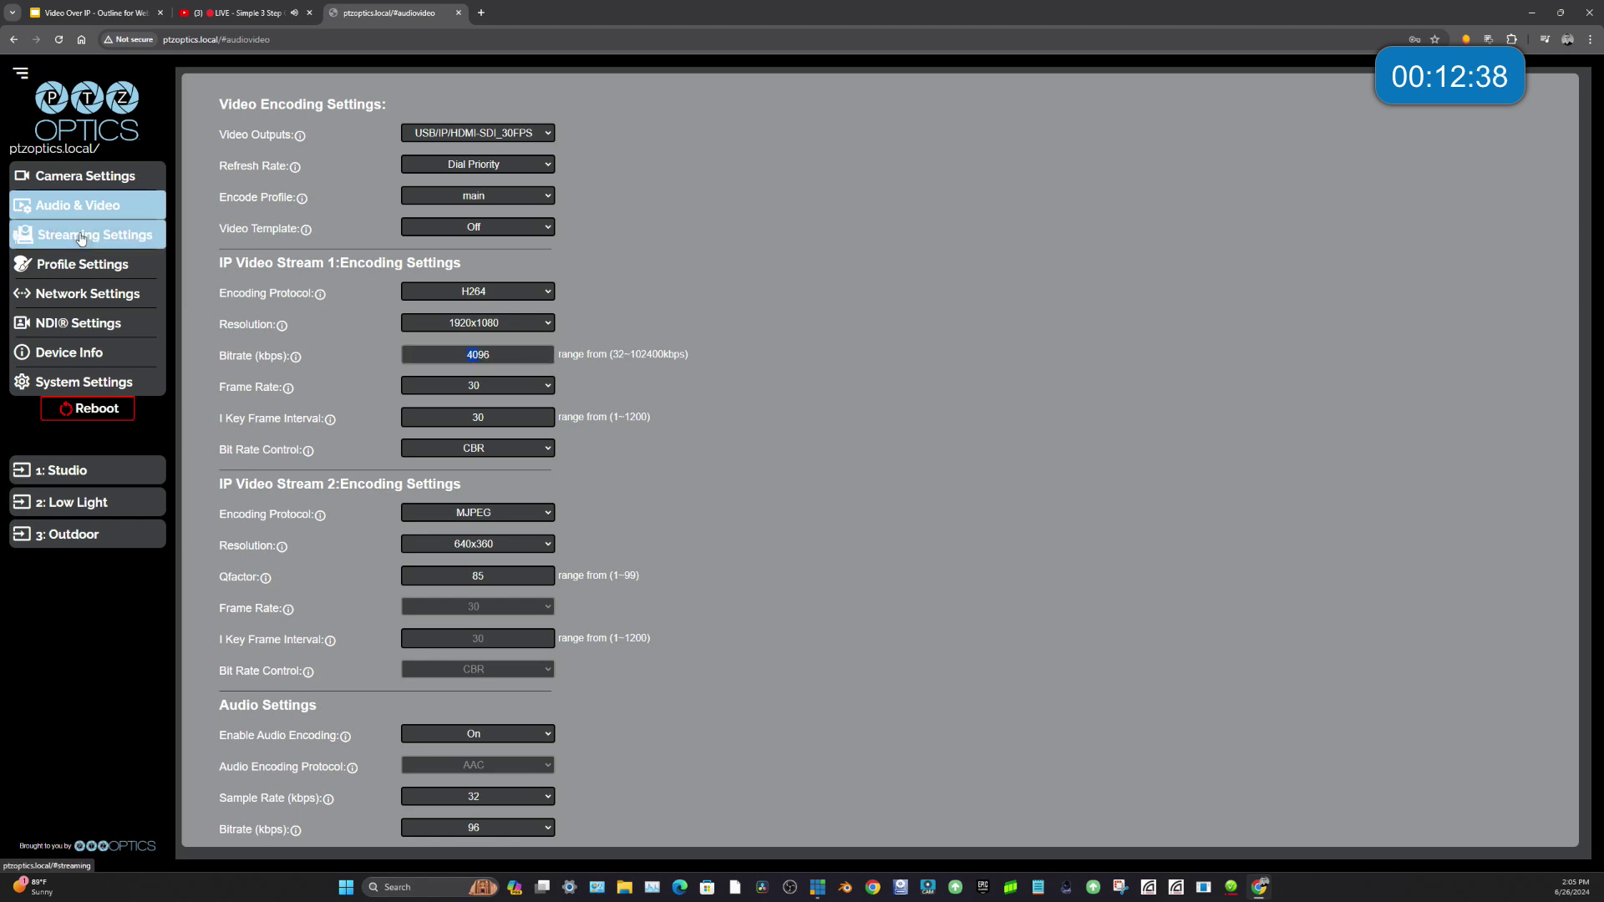
left_click(84, 293)
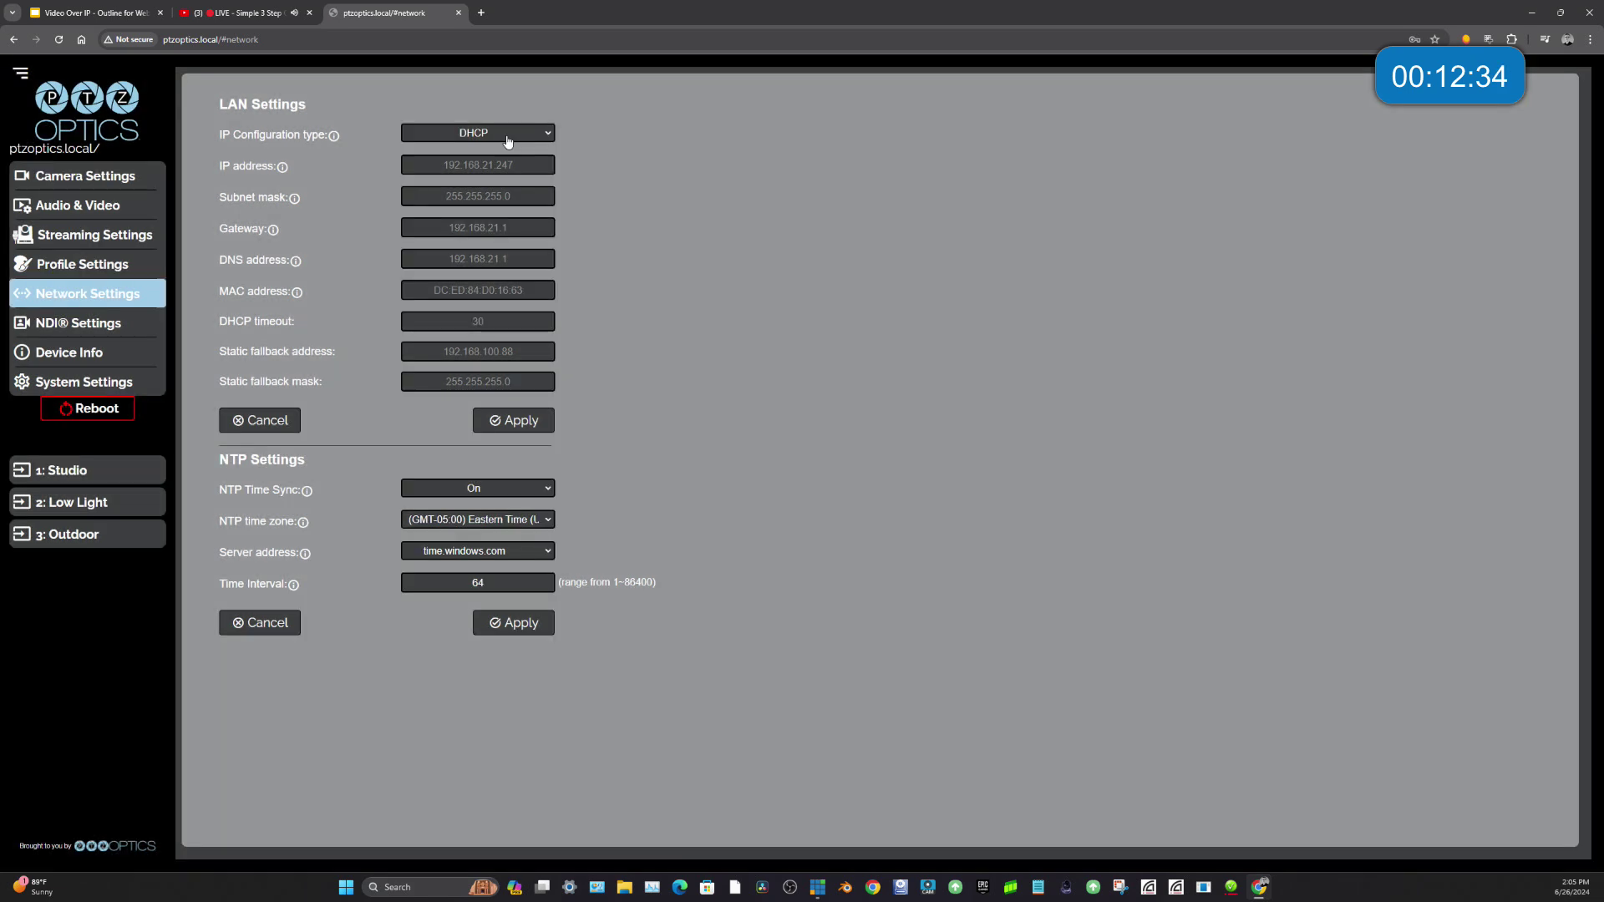
left_click(506, 135)
Set a fixed IP 192.168.21.247 (subnet 255.255.255.0, gateway 192.168.21.1) and apply with reboot
left_click(504, 156)
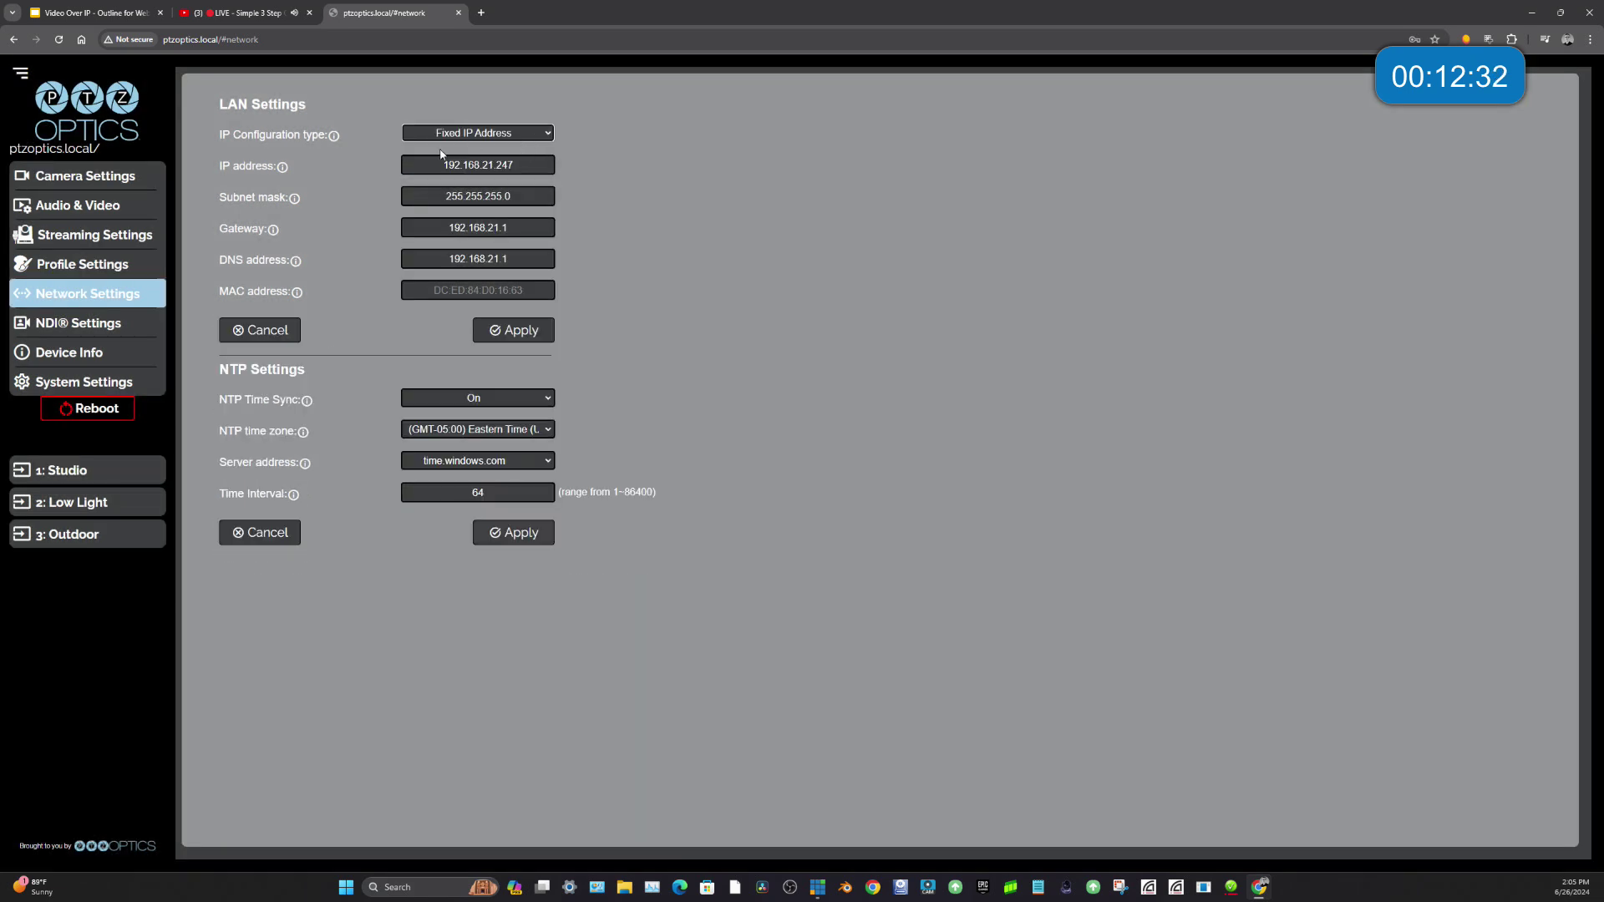
double_click(507, 164)
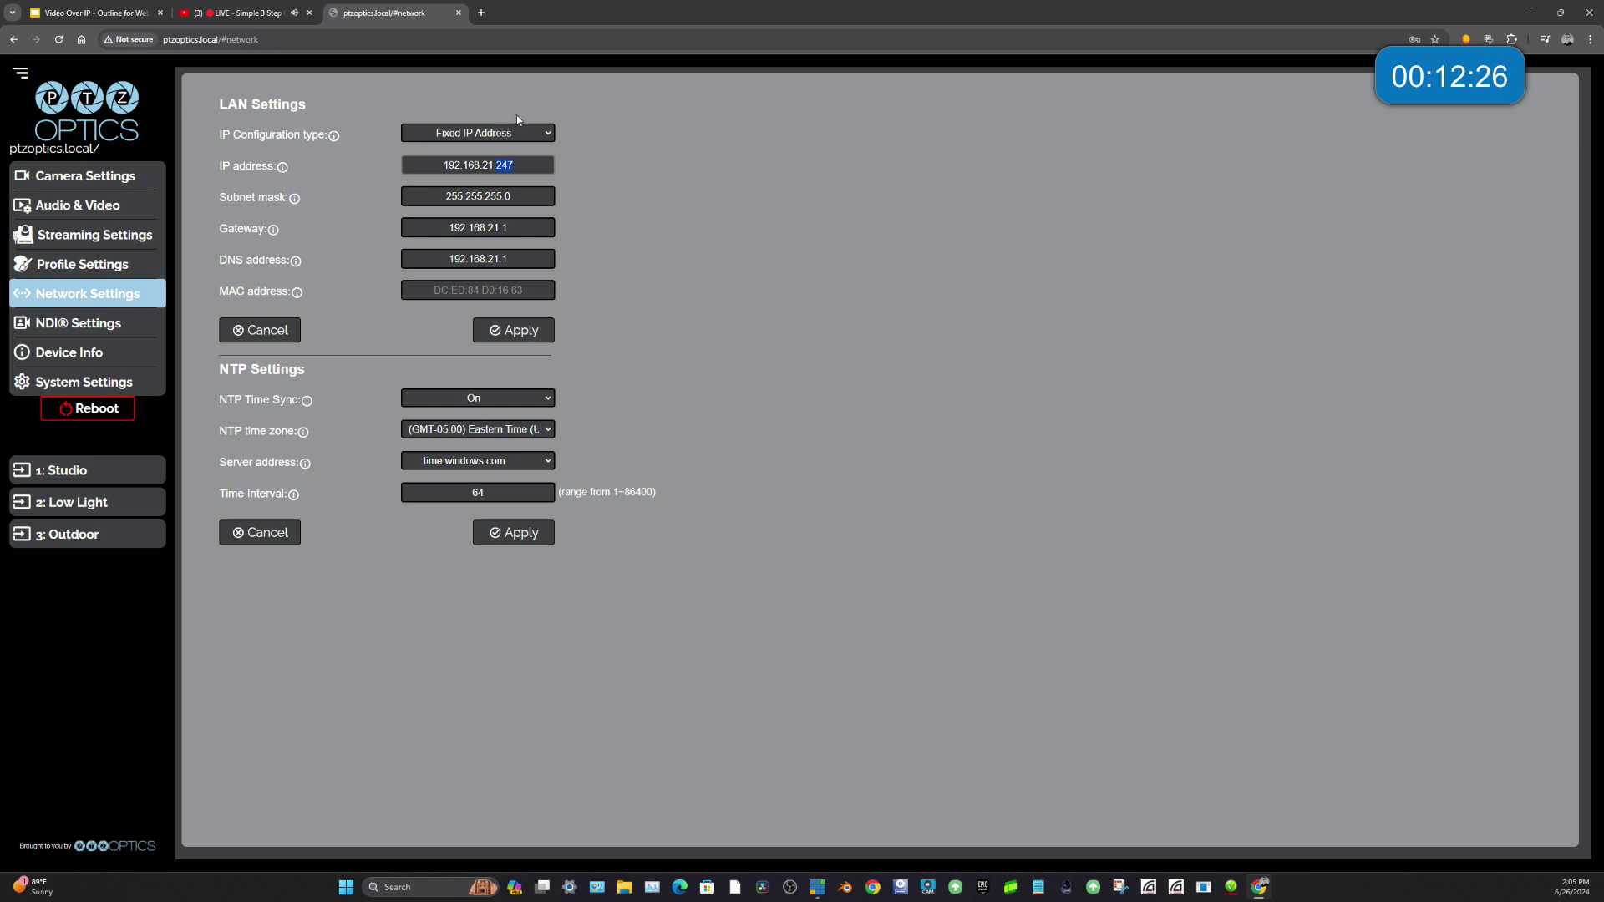
left_click_drag(460, 182, 488, 183)
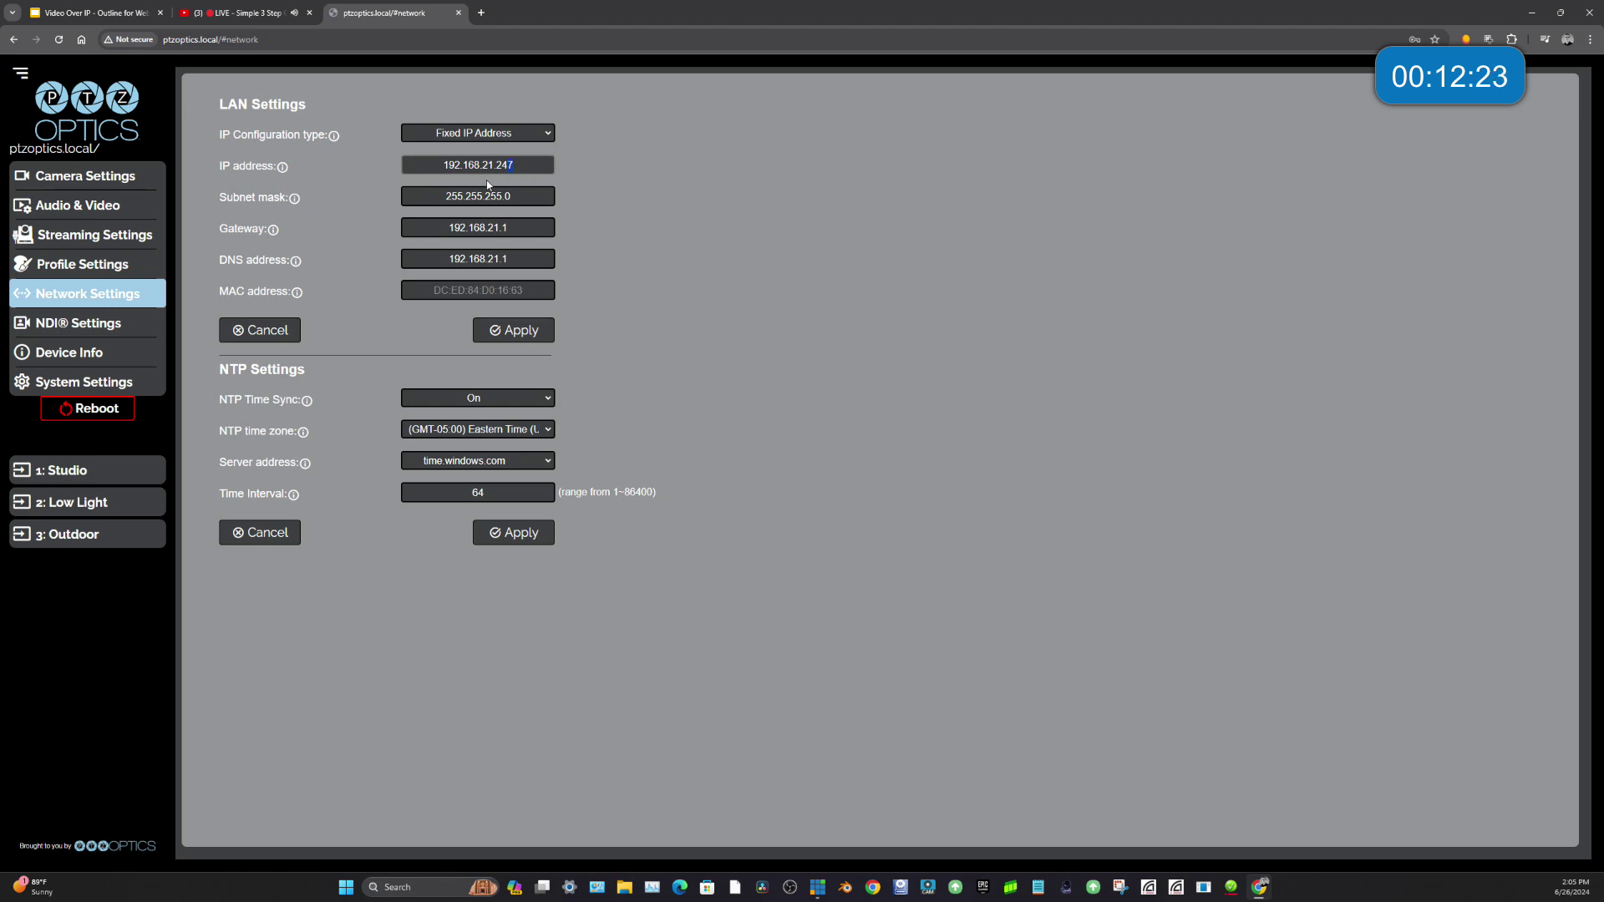
left_click(509, 331)
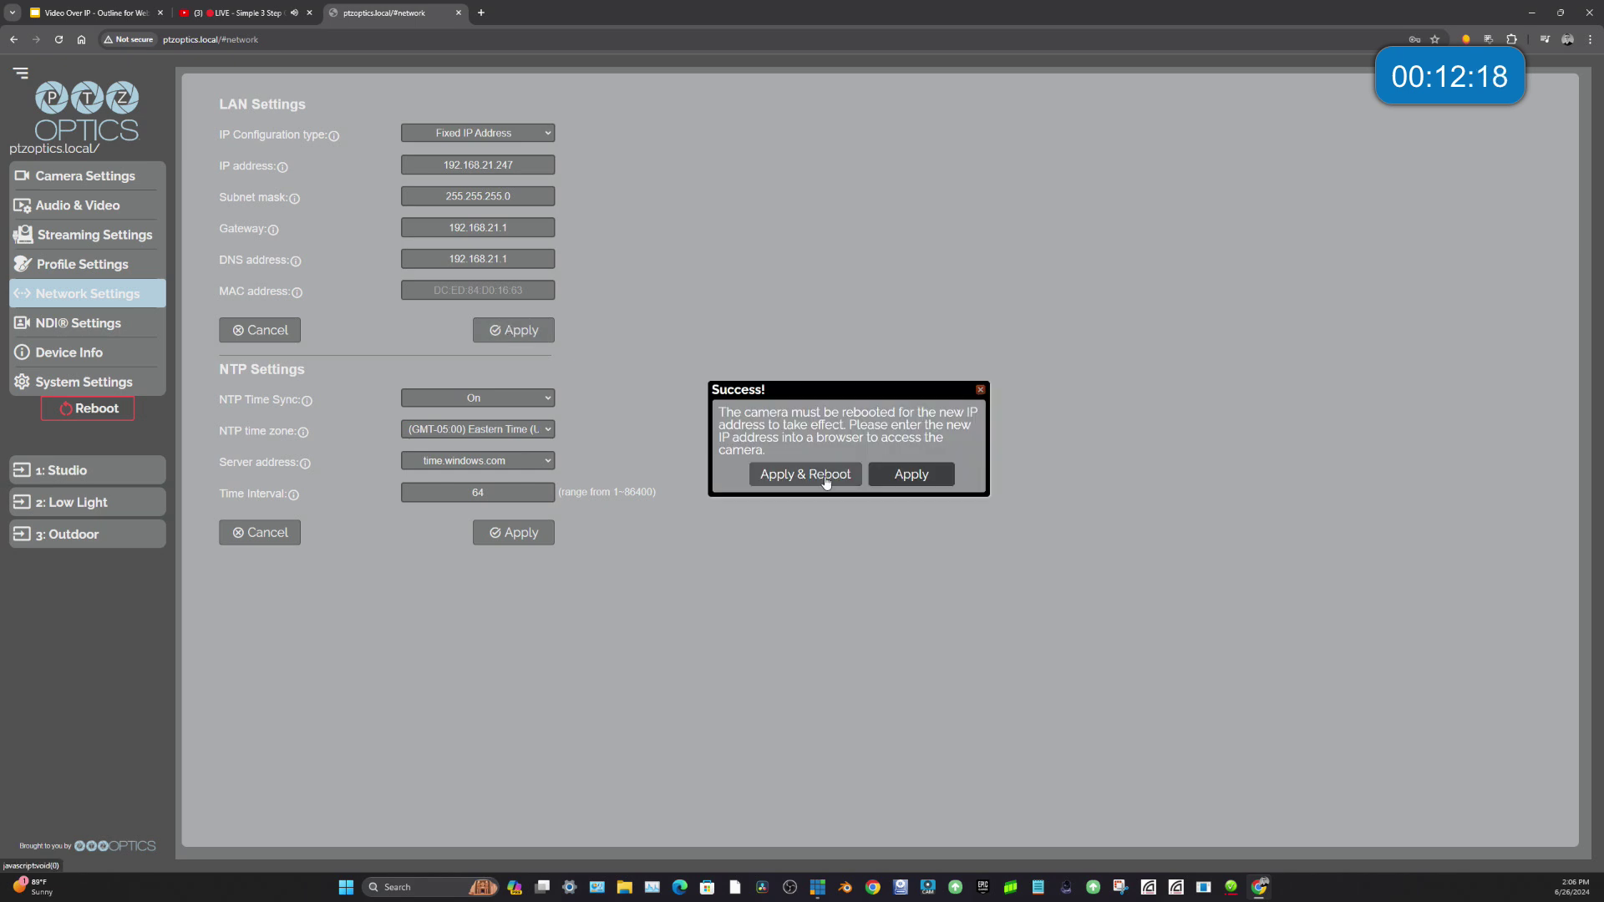
left_click(825, 480)
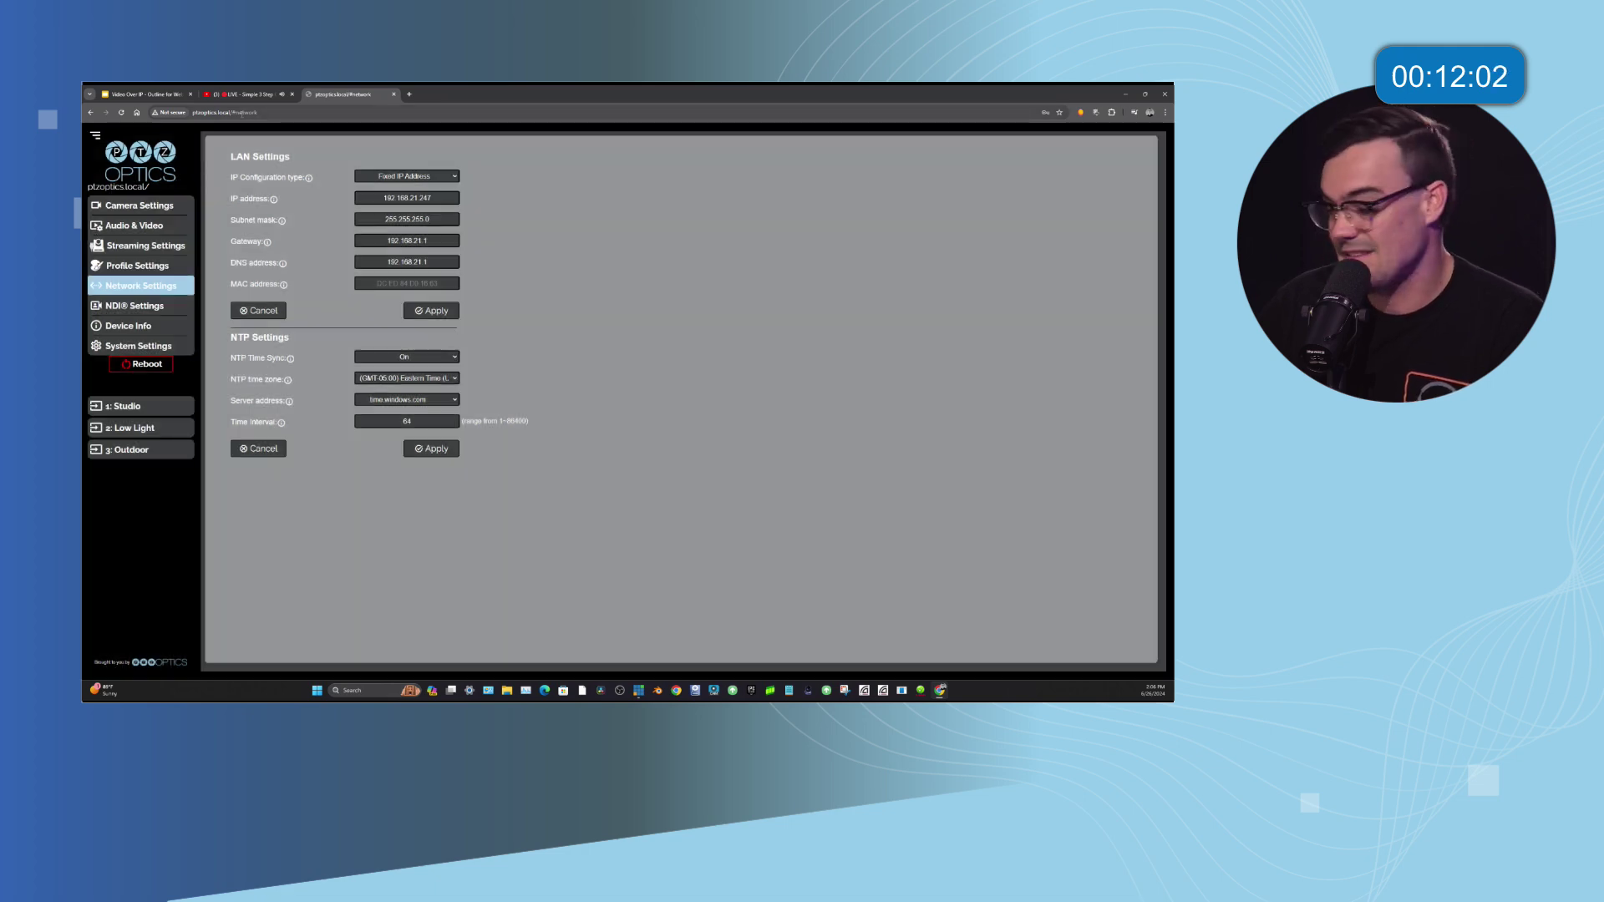
Open 192.168.21.221 in a new tab and log in to the SuperJoy controller
left_click(409, 93)
type("192.168.21.61")
key("BackSpace")
key("BackSpace")
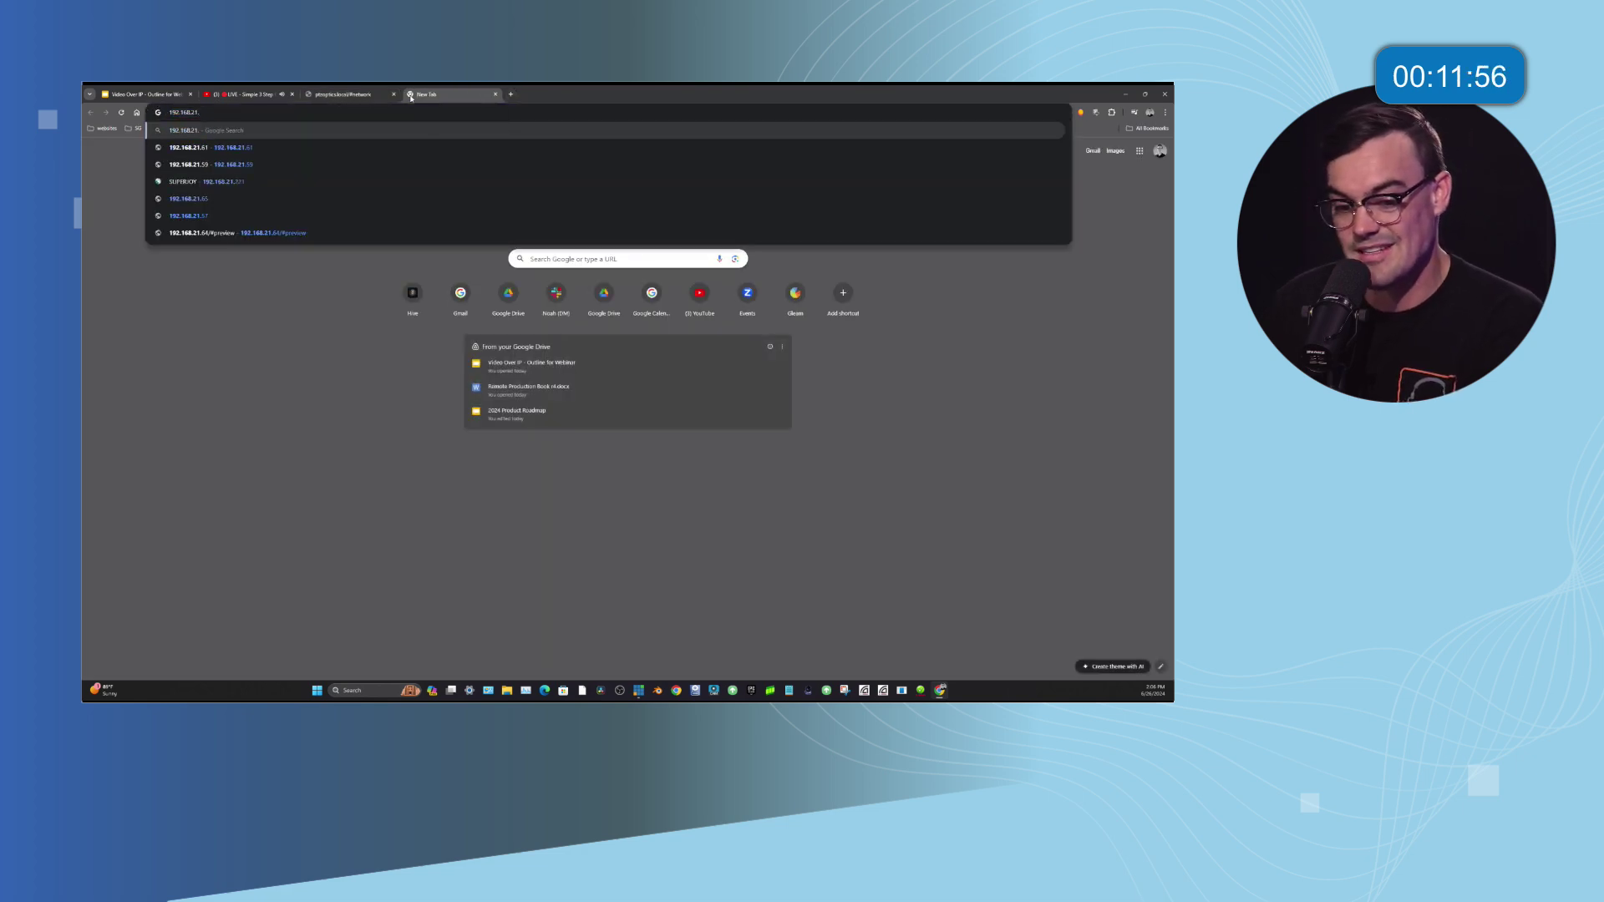
type("221")
key("Return")
type("admin")
key("Return")
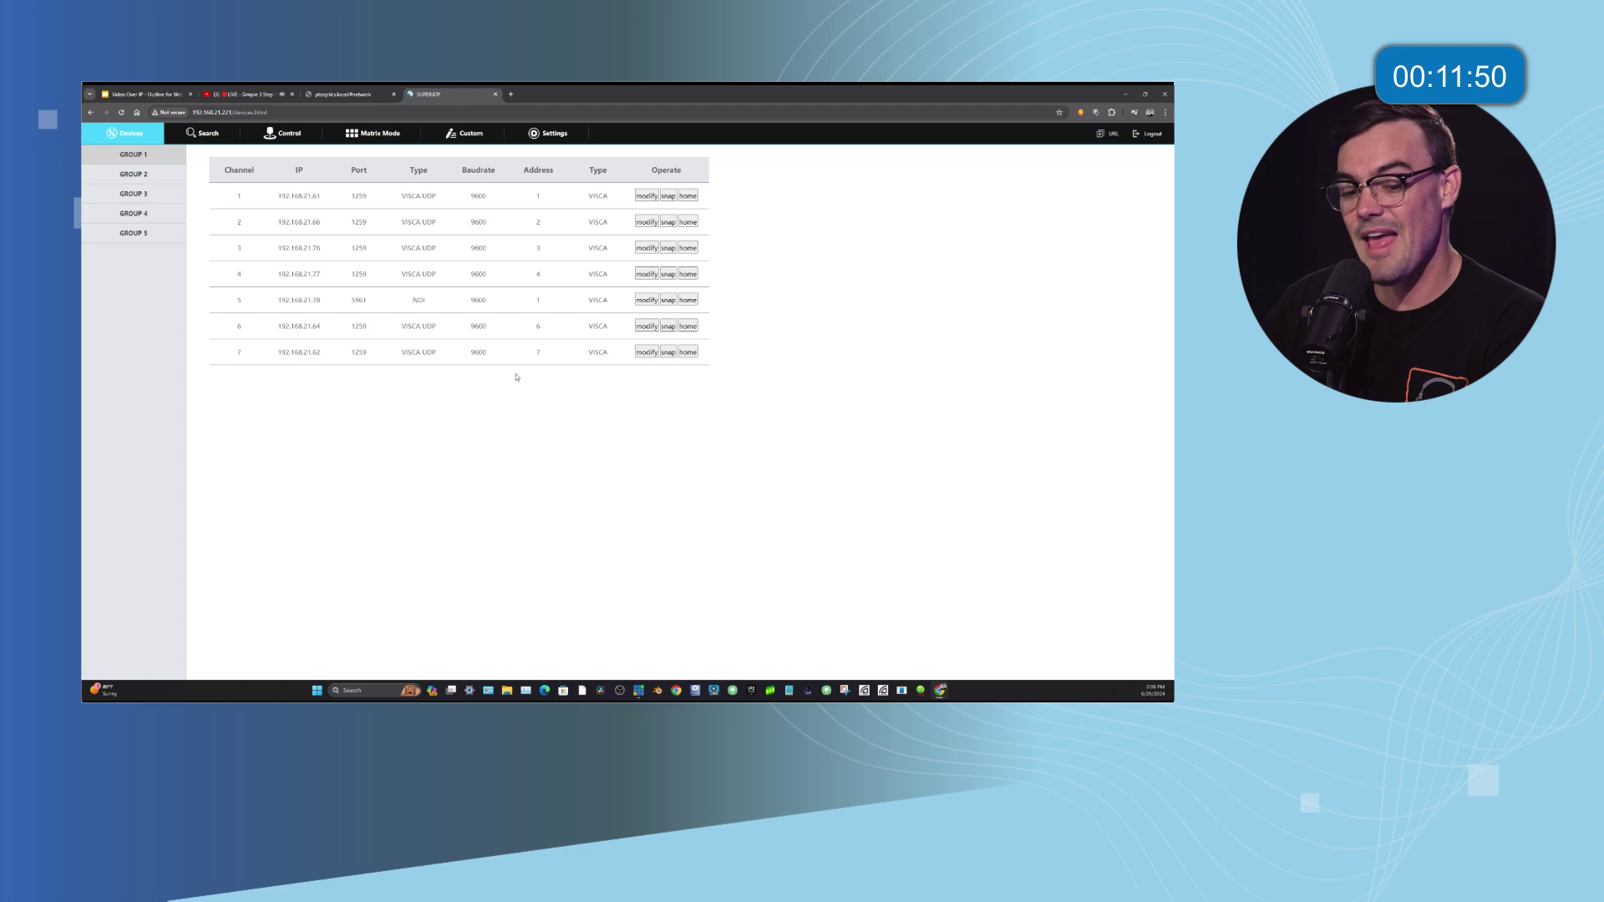
Copy the camera's IP 192.168.21.247 into channel 2's Address and save it
left_click(344, 94)
double_click(422, 200)
key("ctrl+c")
left_click(429, 94)
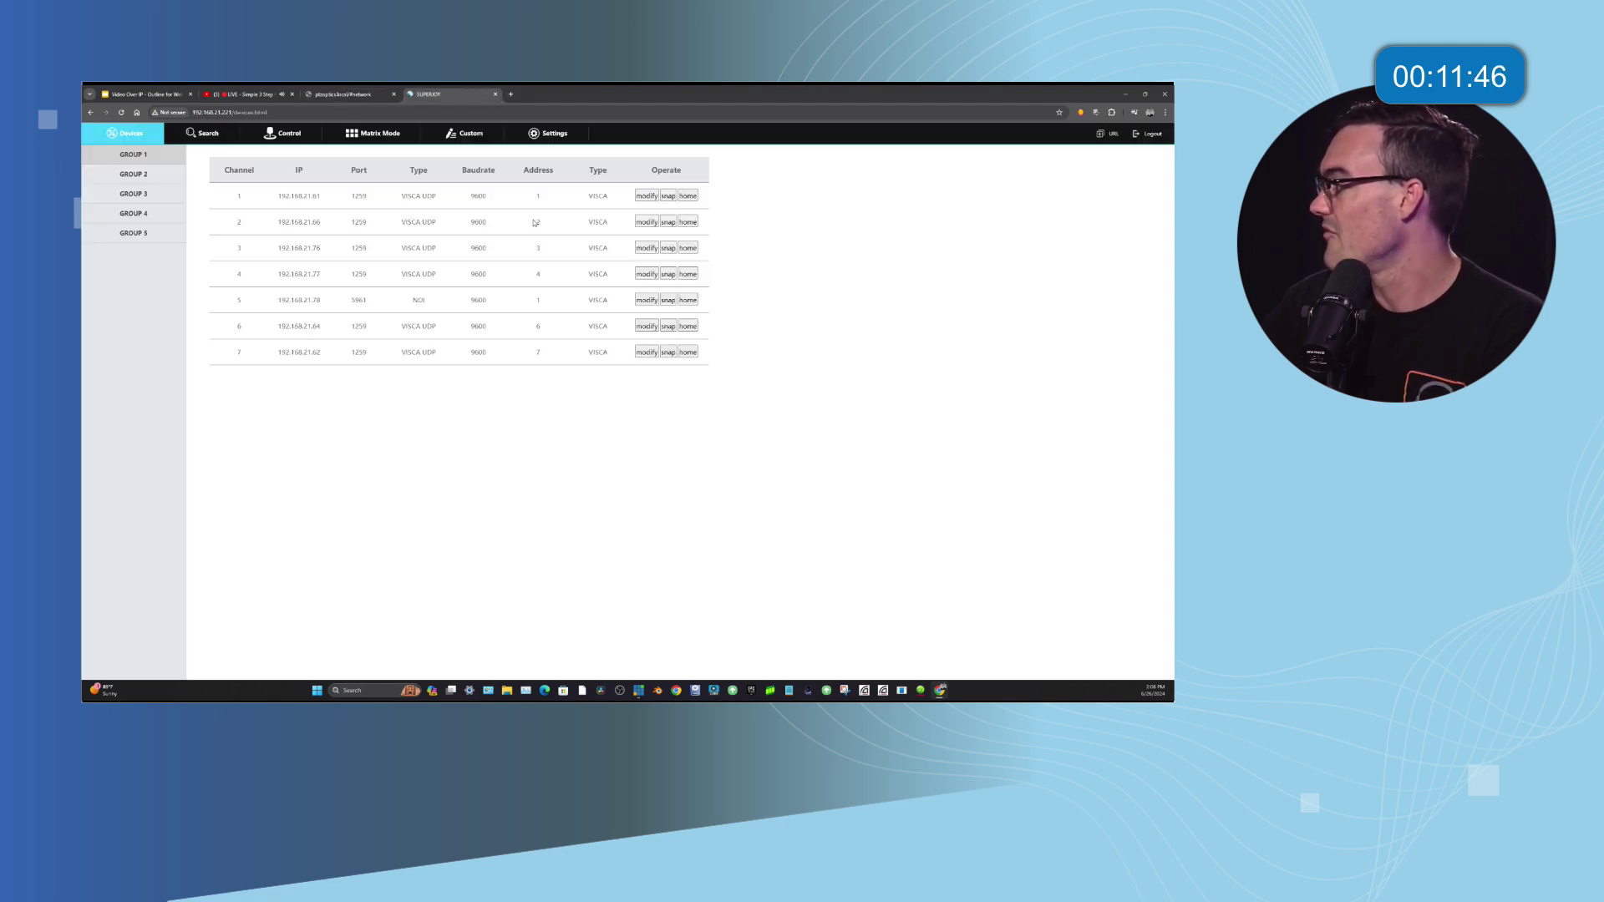
left_click(647, 223)
double_click(637, 387)
key("ctrl+v")
left_click(622, 441)
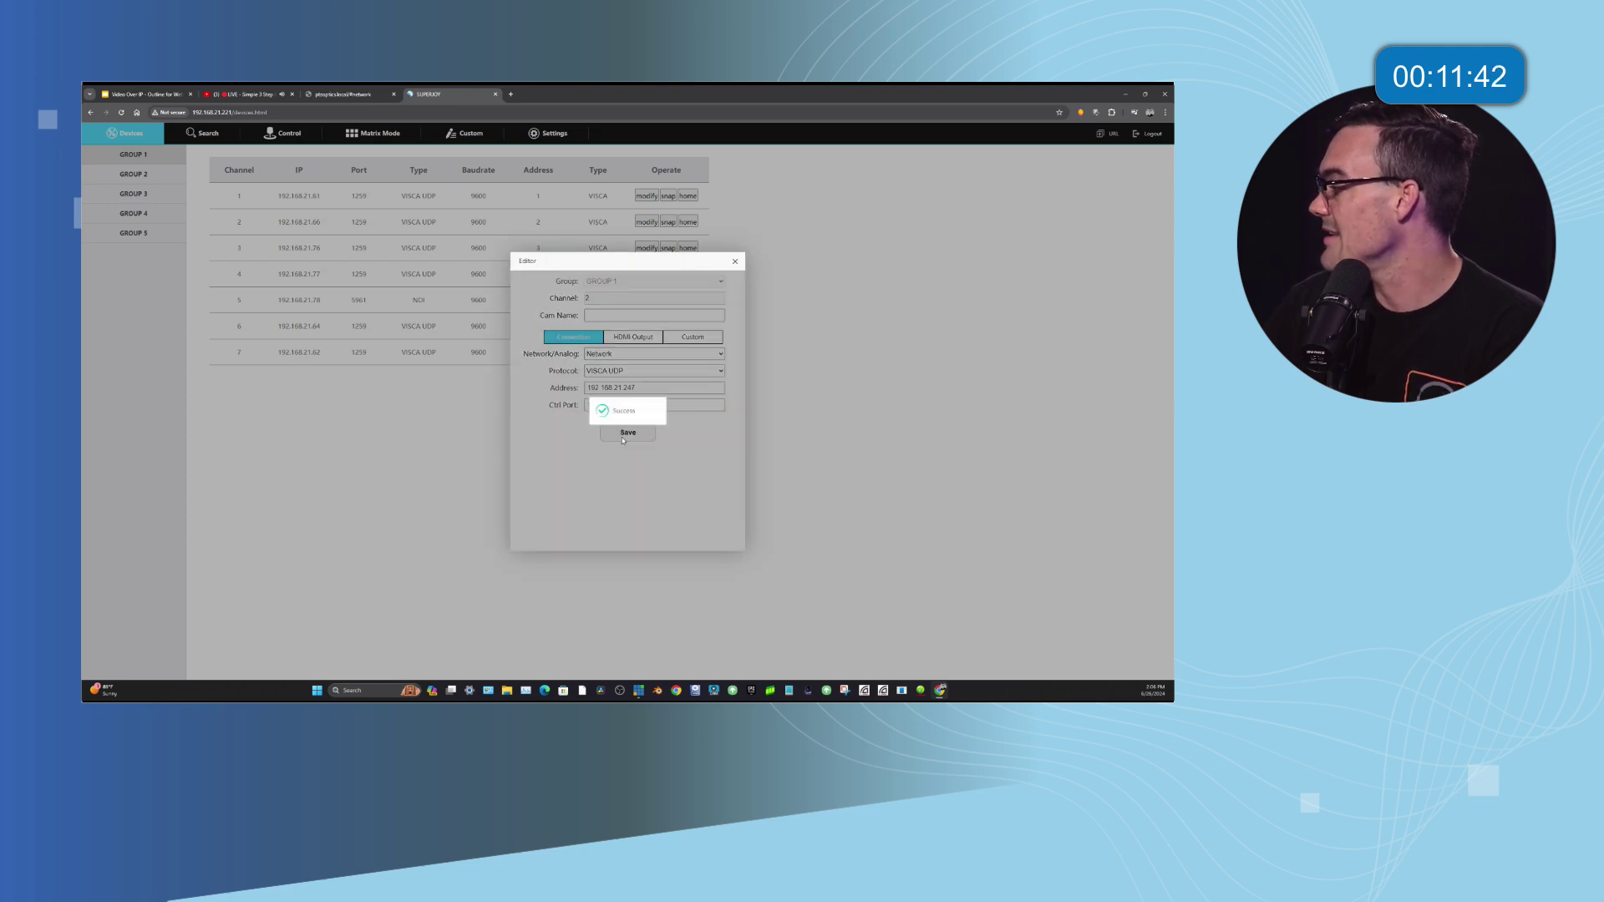
left_click(735, 261)
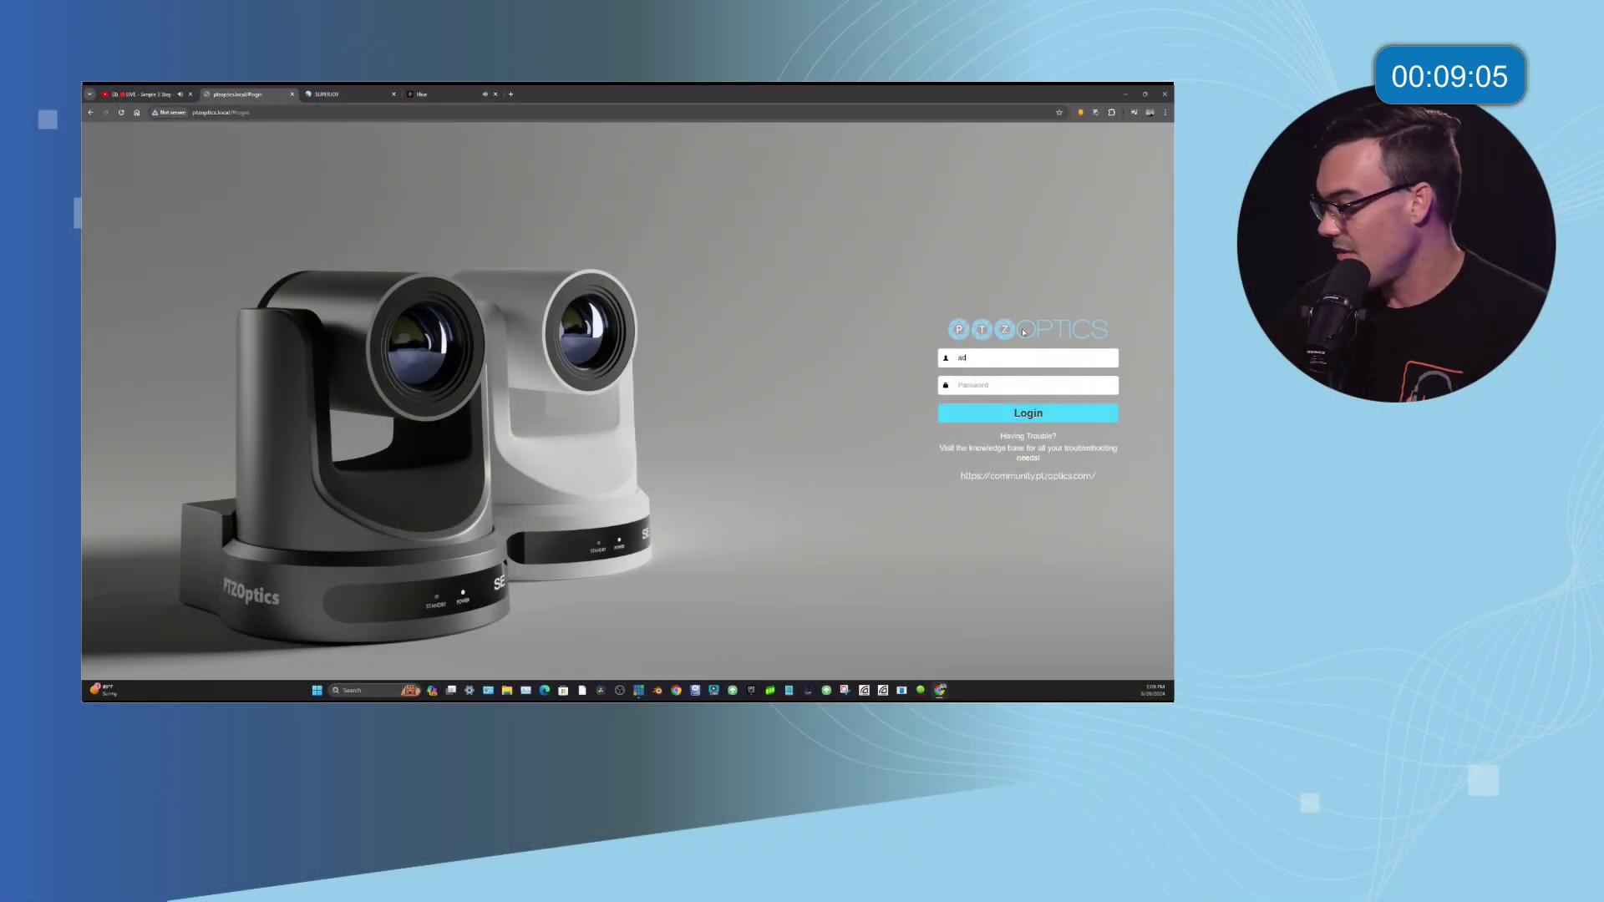
Log back in and run Check Firmware Version under Device Info > System Settings
key("Return")
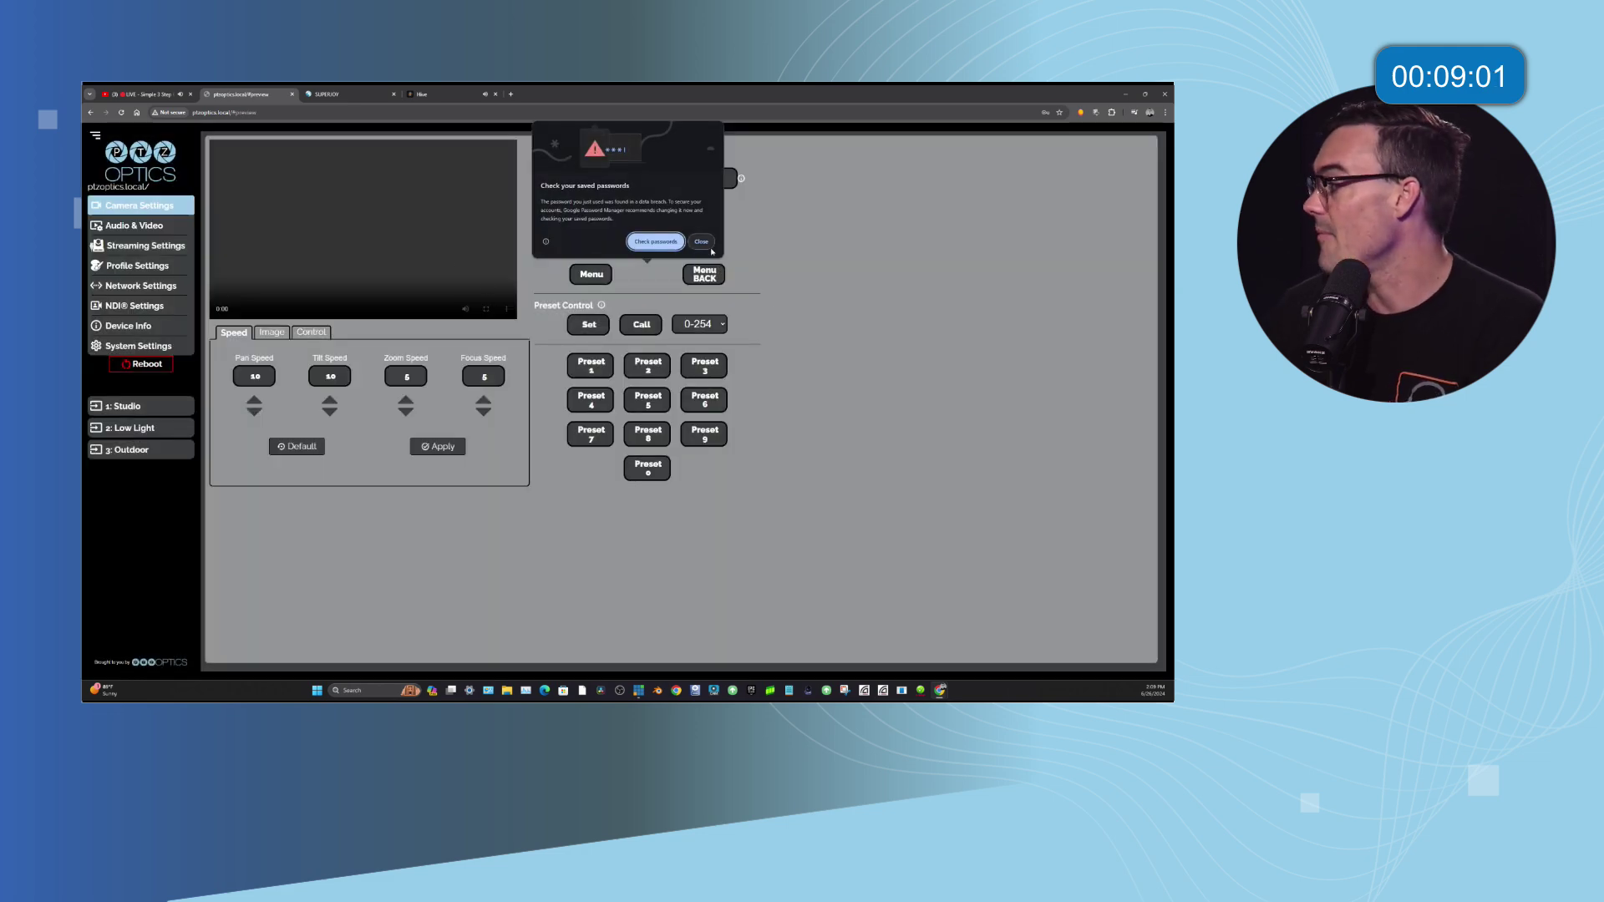
left_click(122, 329)
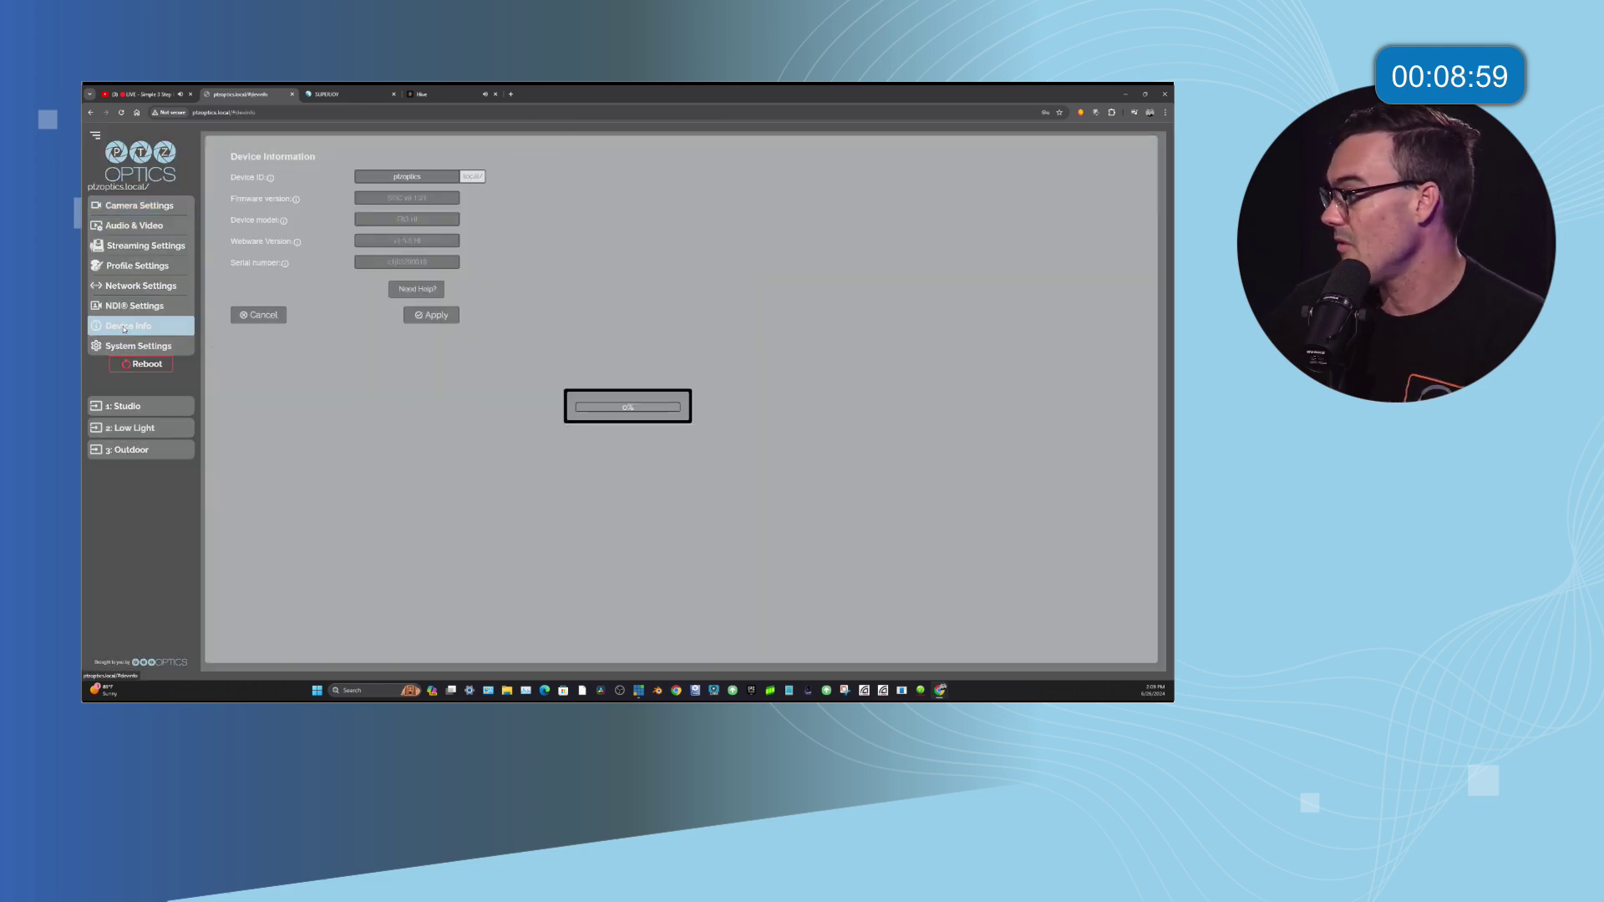
left_click(123, 347)
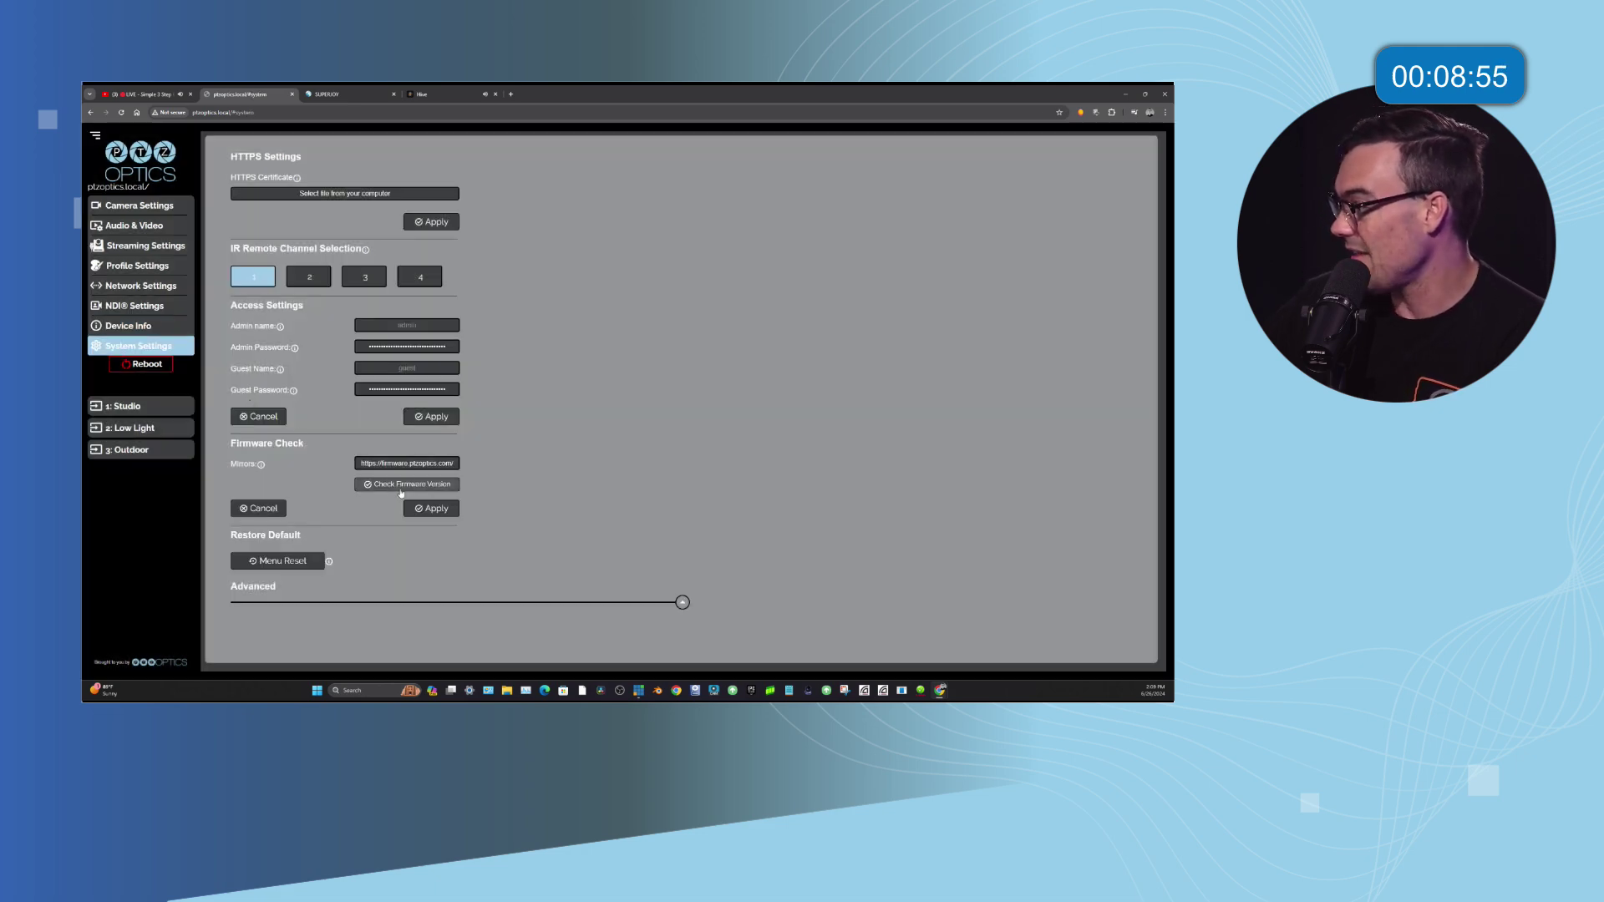
left_click(401, 485)
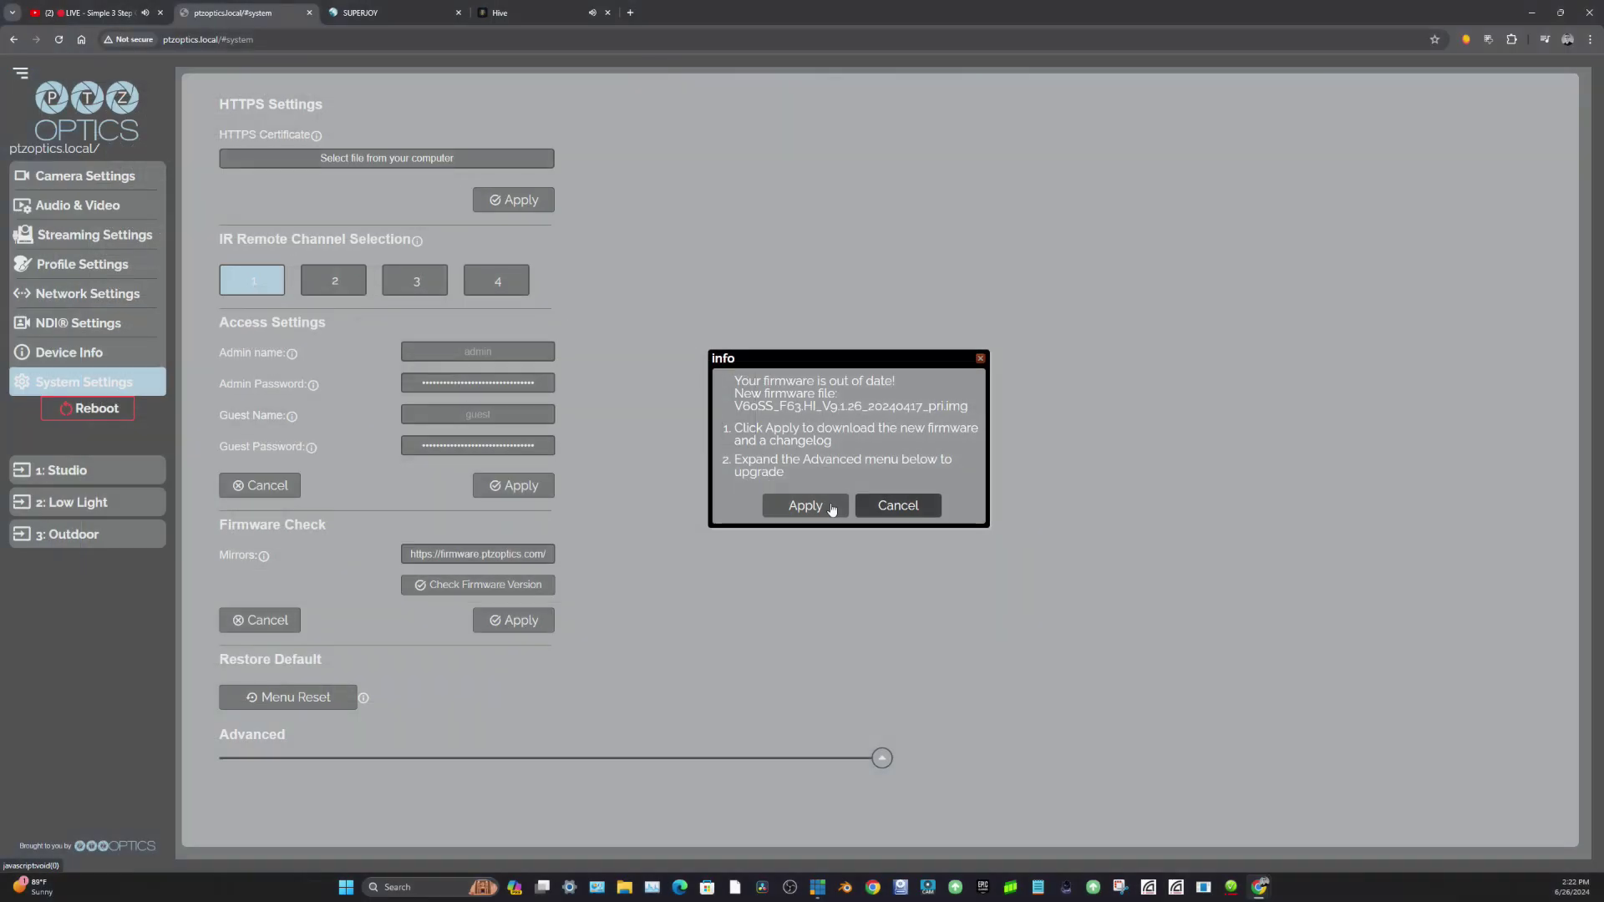
Download the new firmware, expand Advanced, and browse for a Firmware upload file
left_click(648, 430)
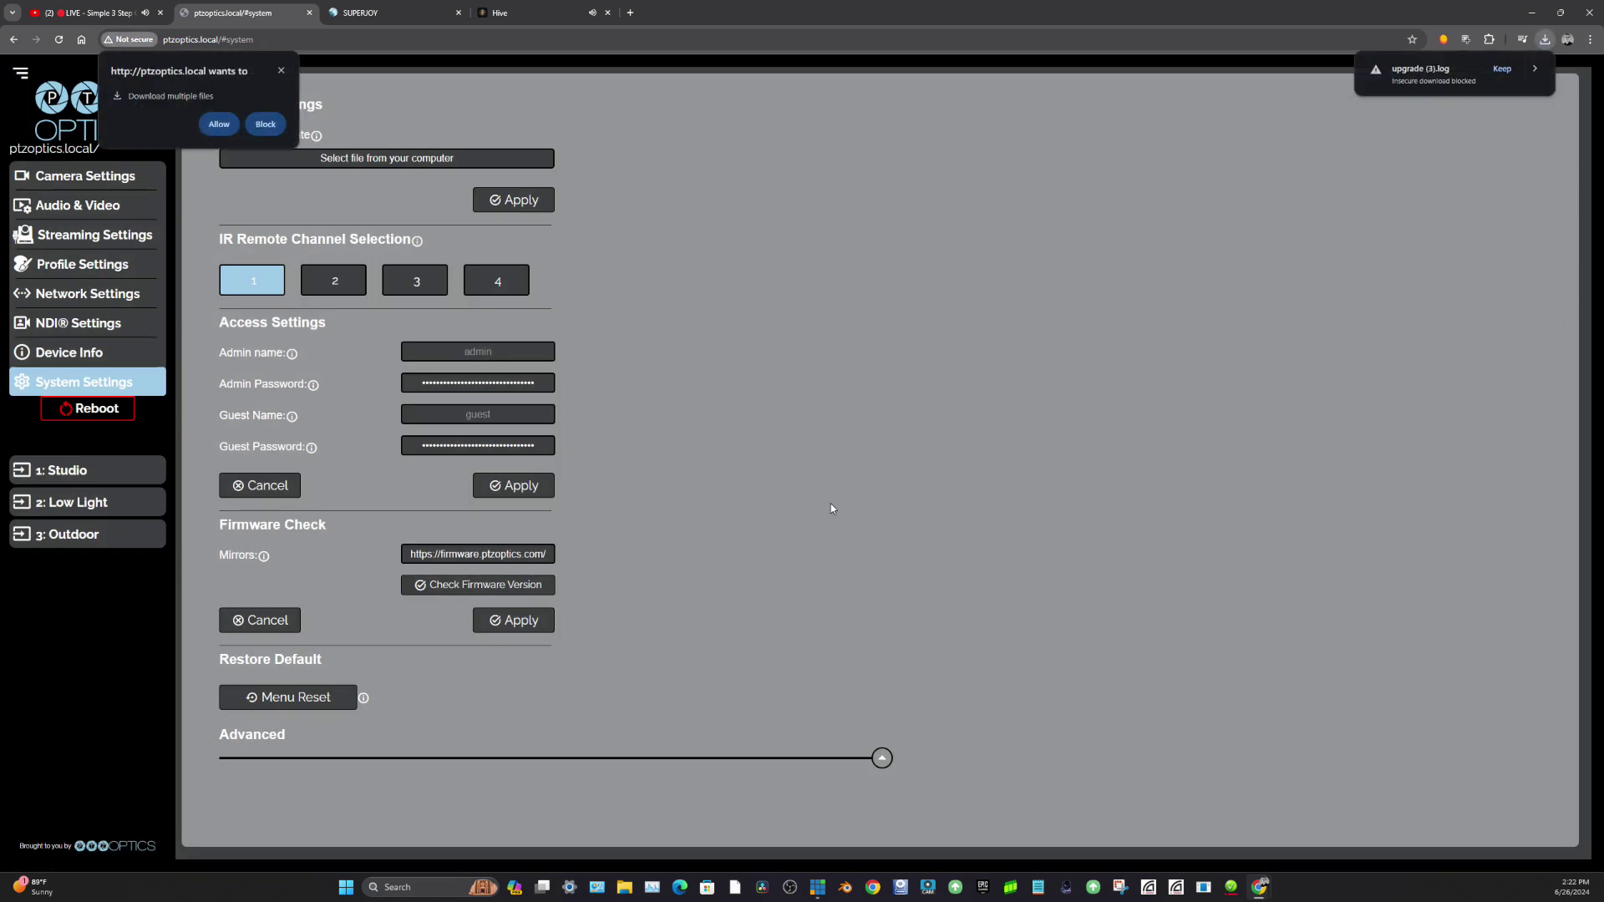
left_click(217, 126)
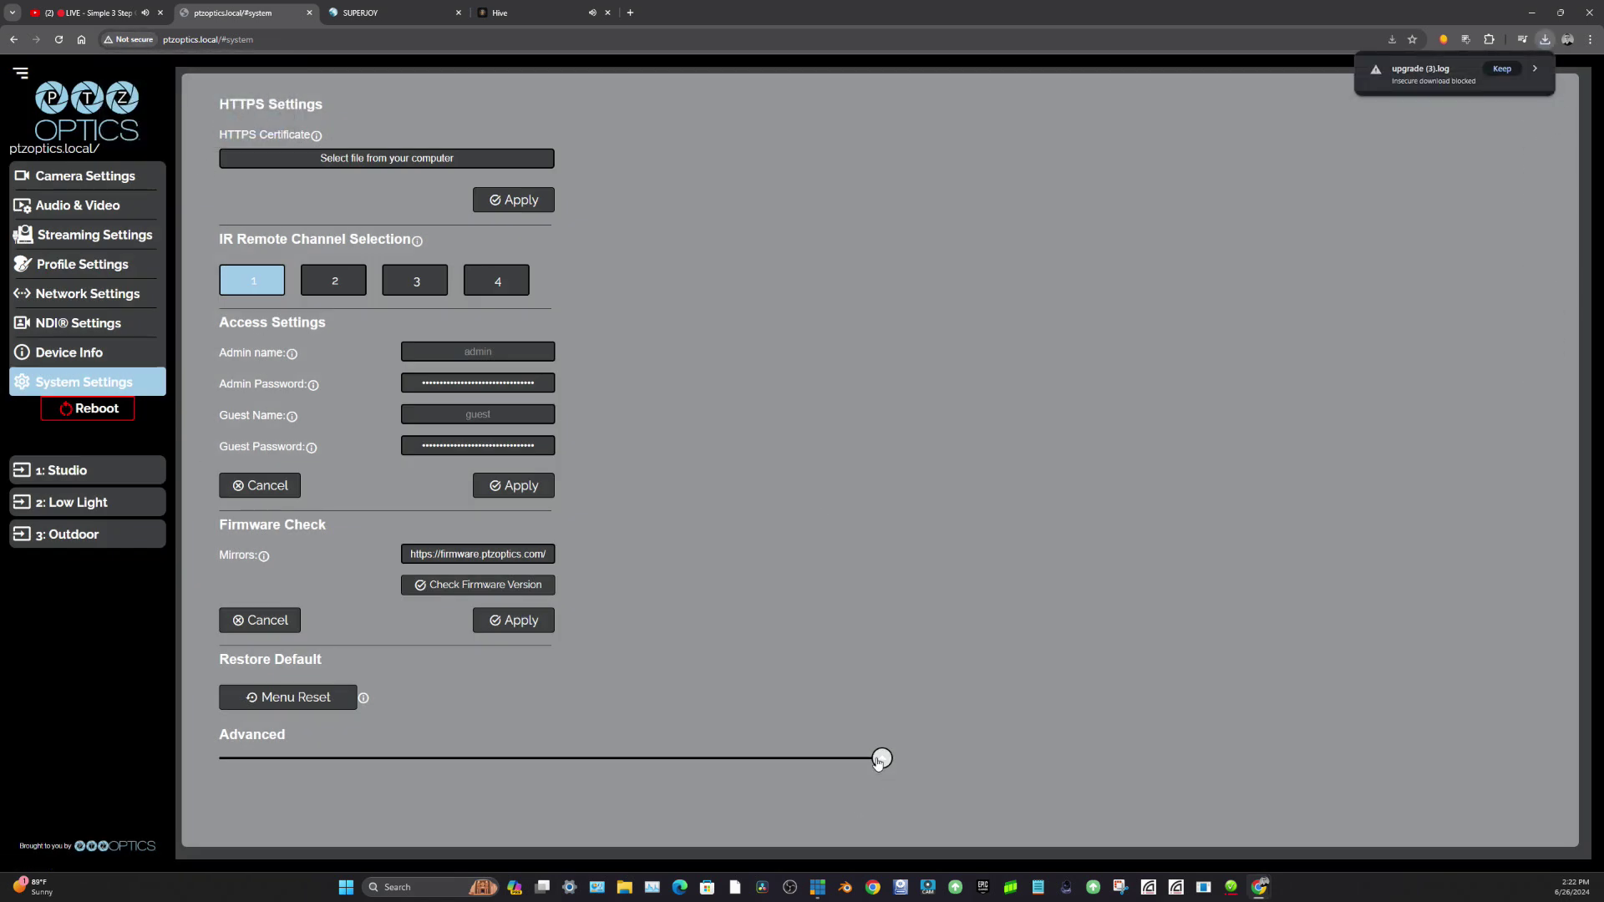
left_click(881, 759)
scroll(732, 660, "down", 2)
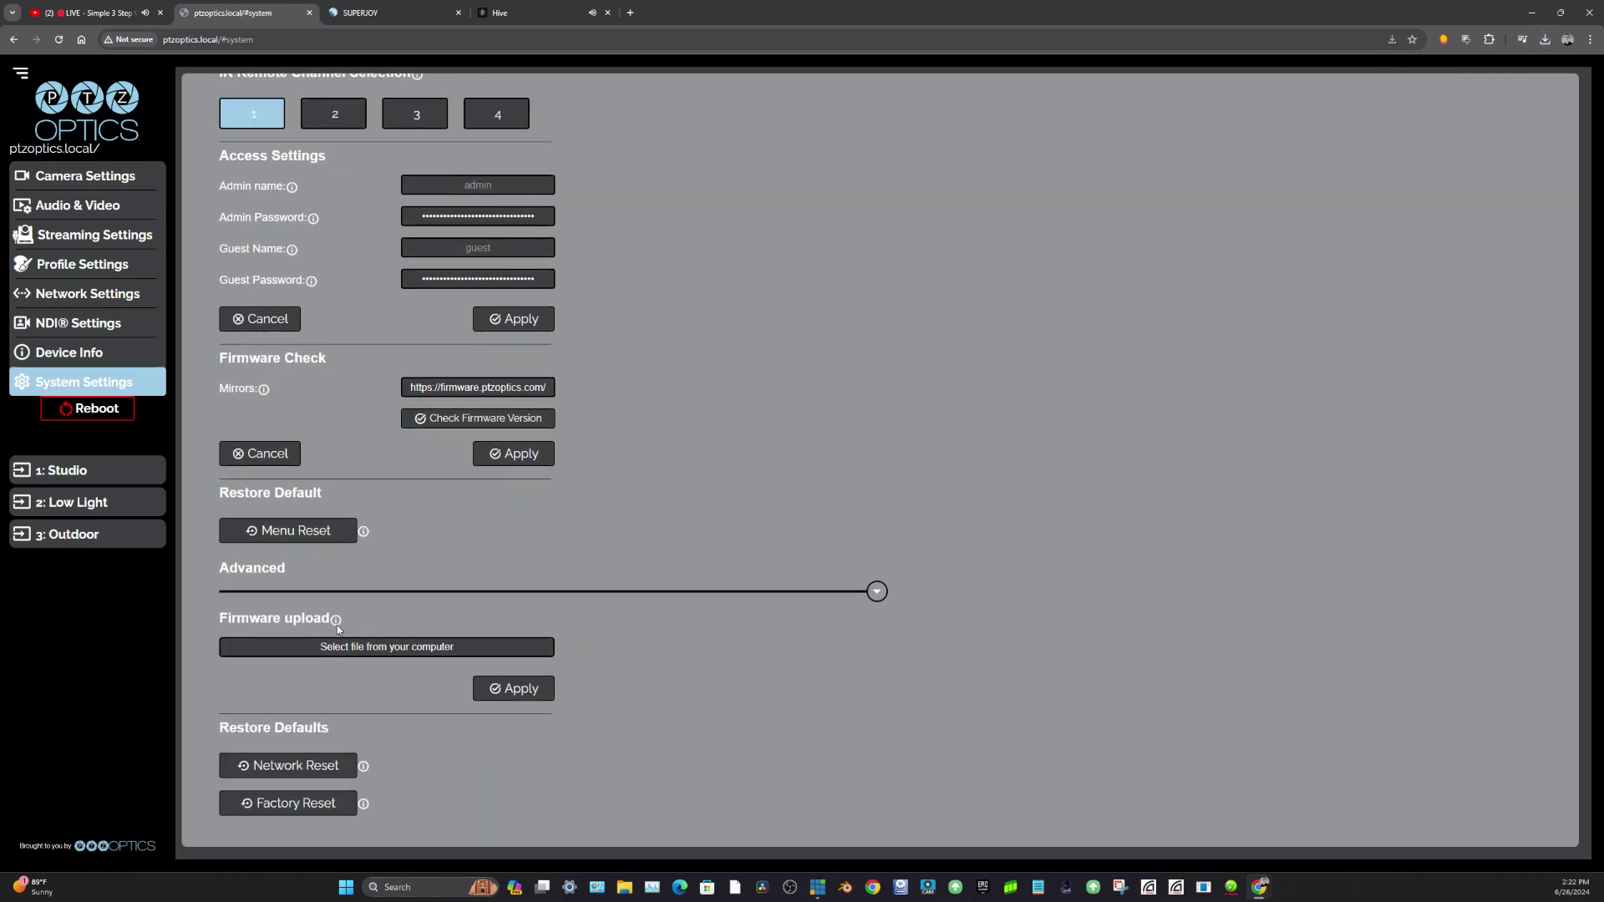
mouse_move(338, 624)
left_click(343, 645)
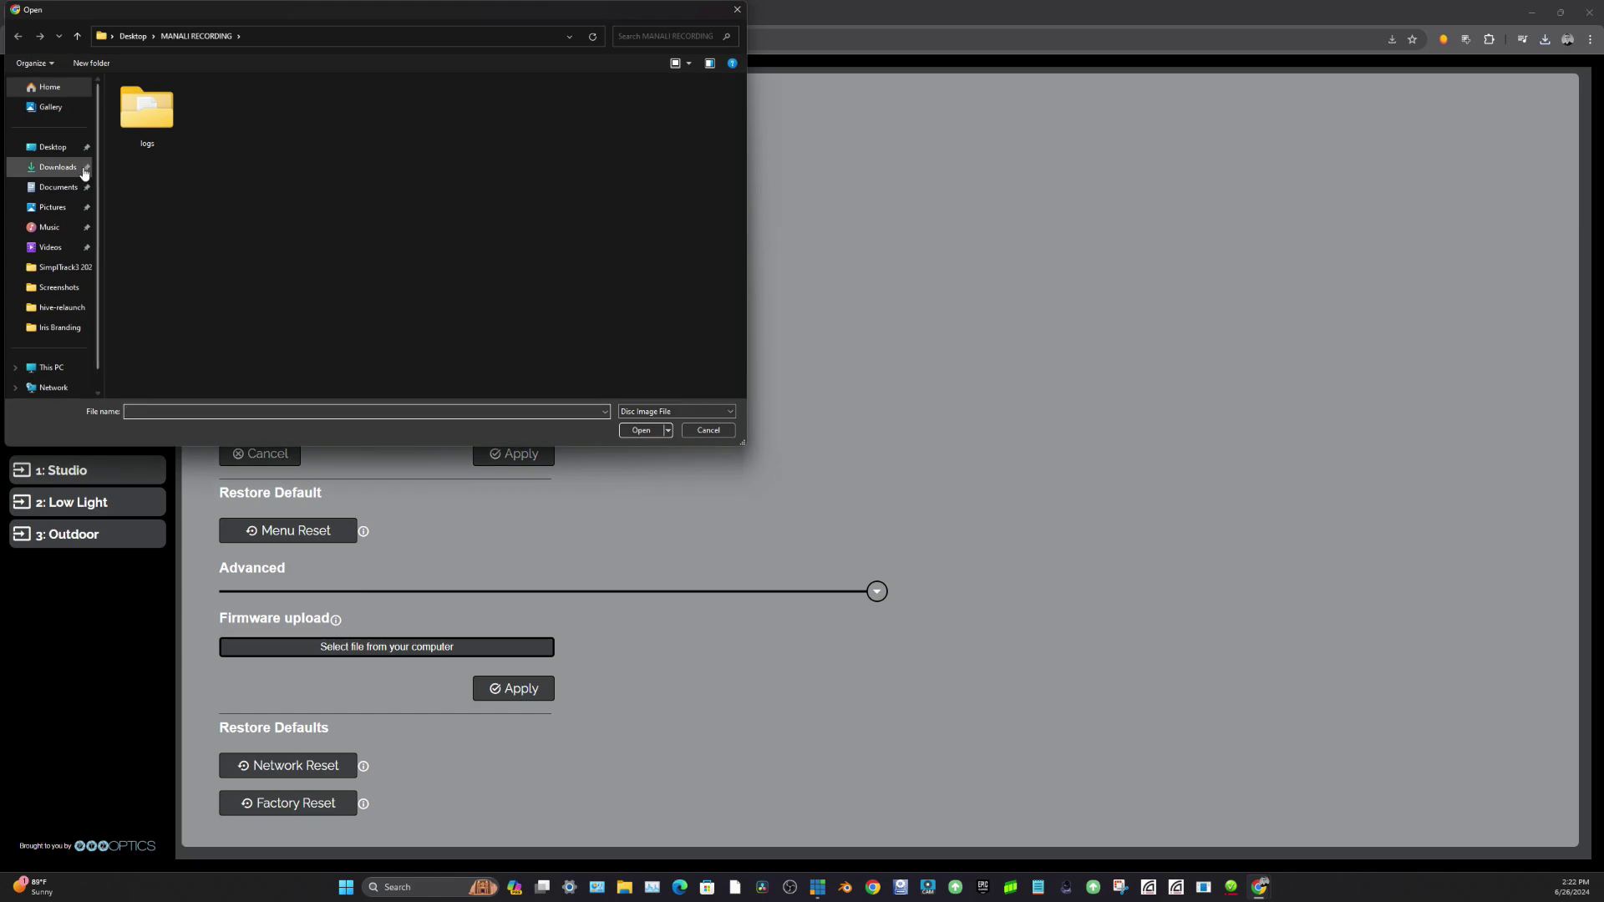
Pick the firmware .img file from the Downloads folder
left_click(59, 170)
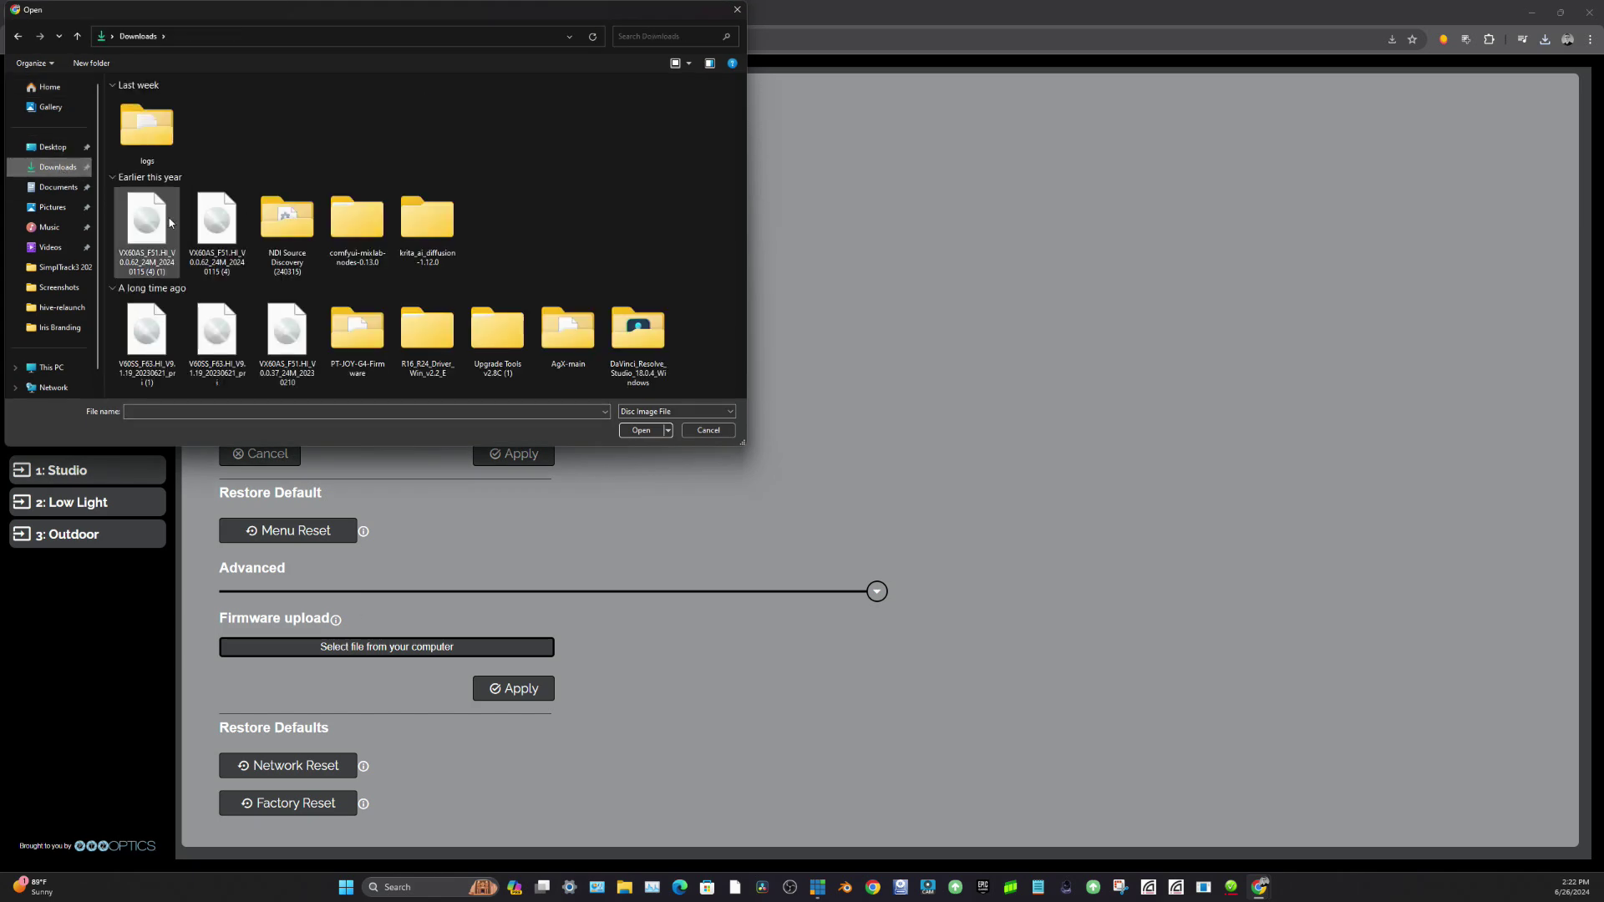
left_click(708, 431)
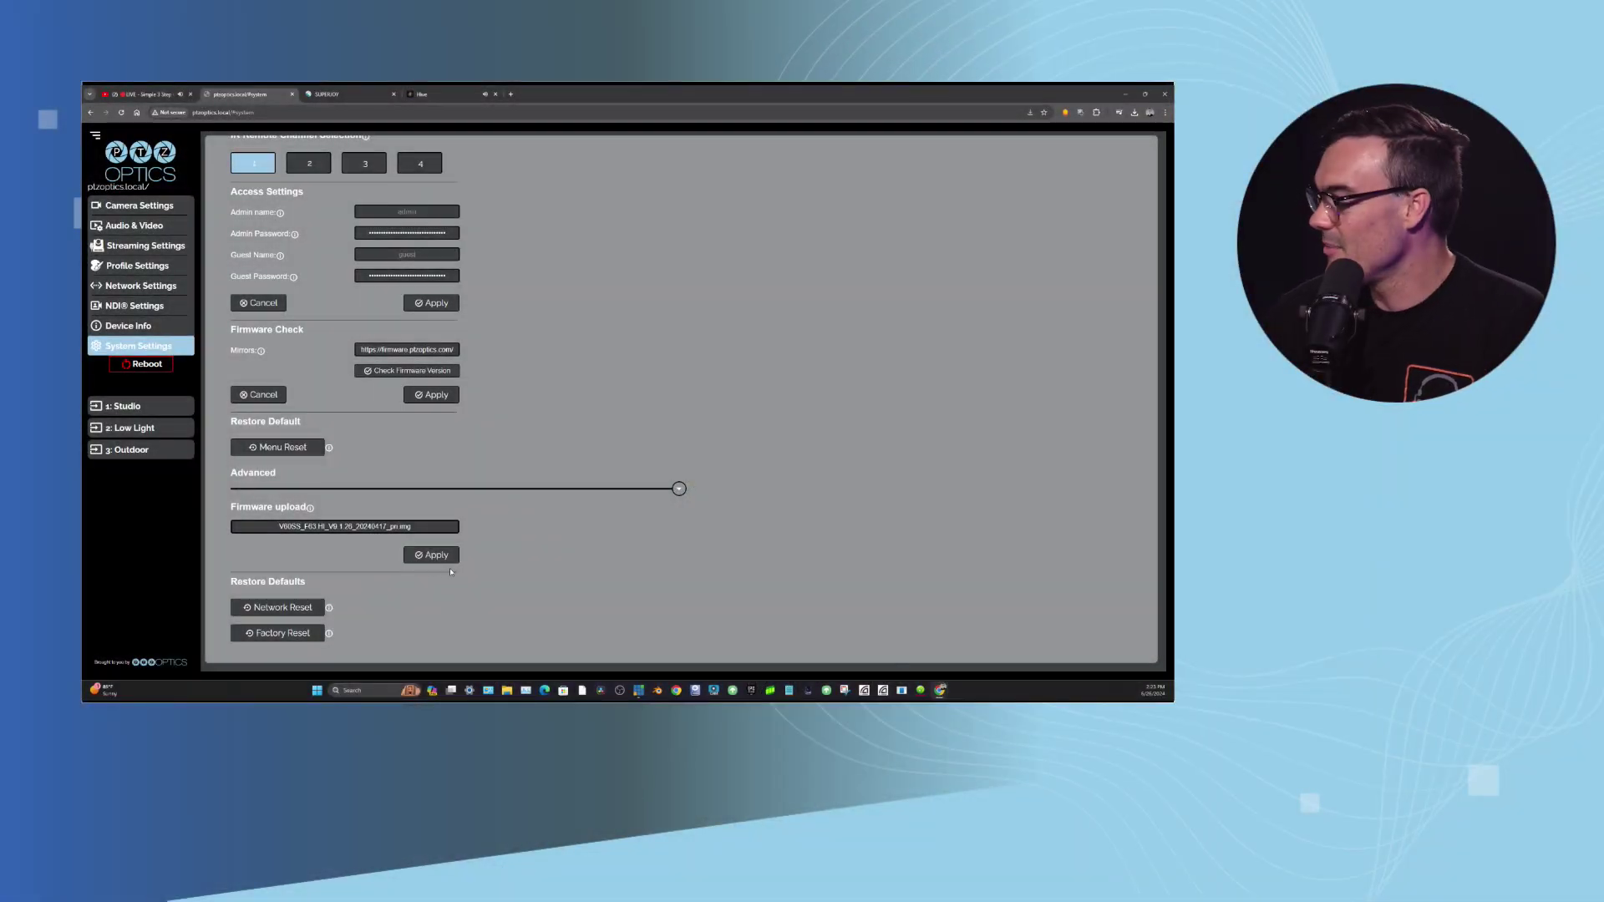
Apply the firmware upload to start updating the camera
left_click(439, 555)
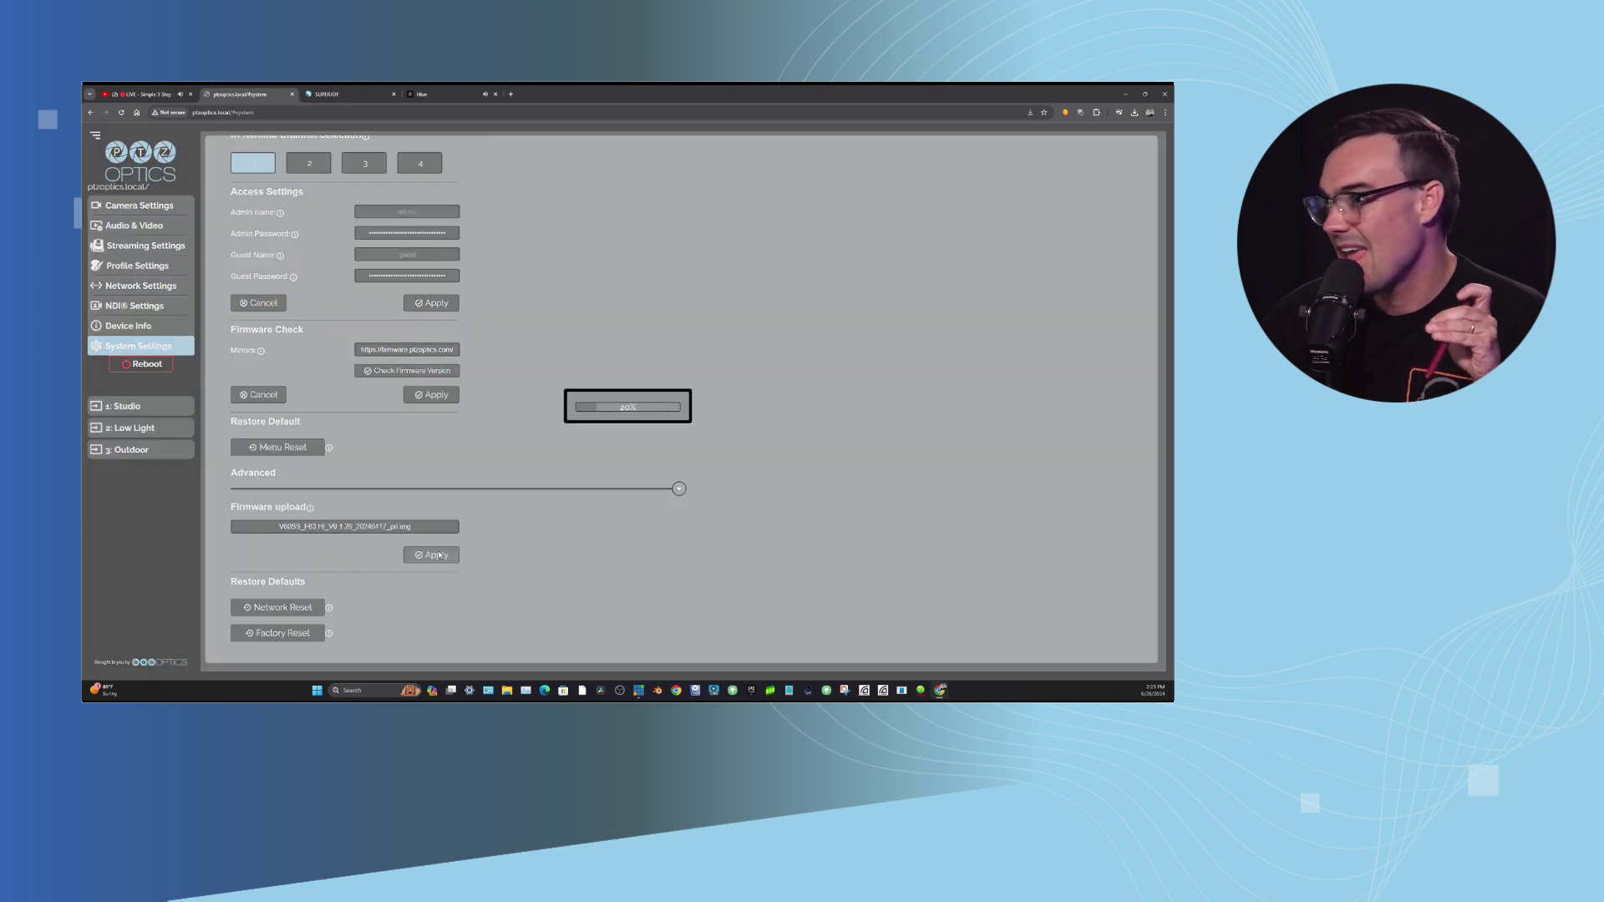